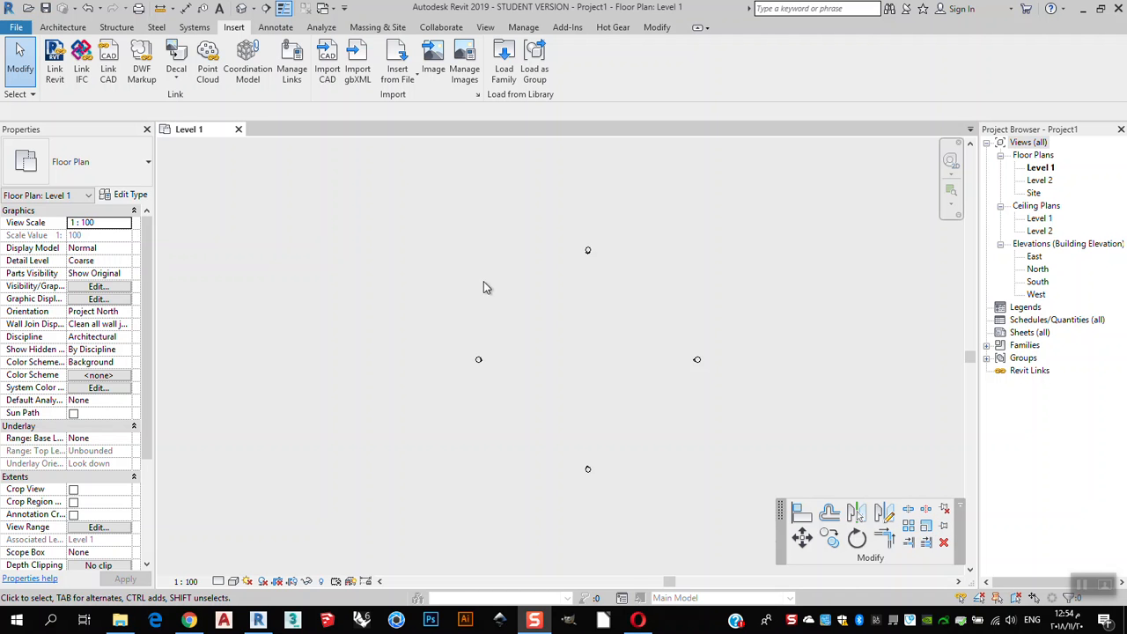
Step: Dismiss the save reminder and draw a horizontal Generic - 200mm wall about 23 m long between the elevation markers on Level 1
scroll(660, 352, "down", 2)
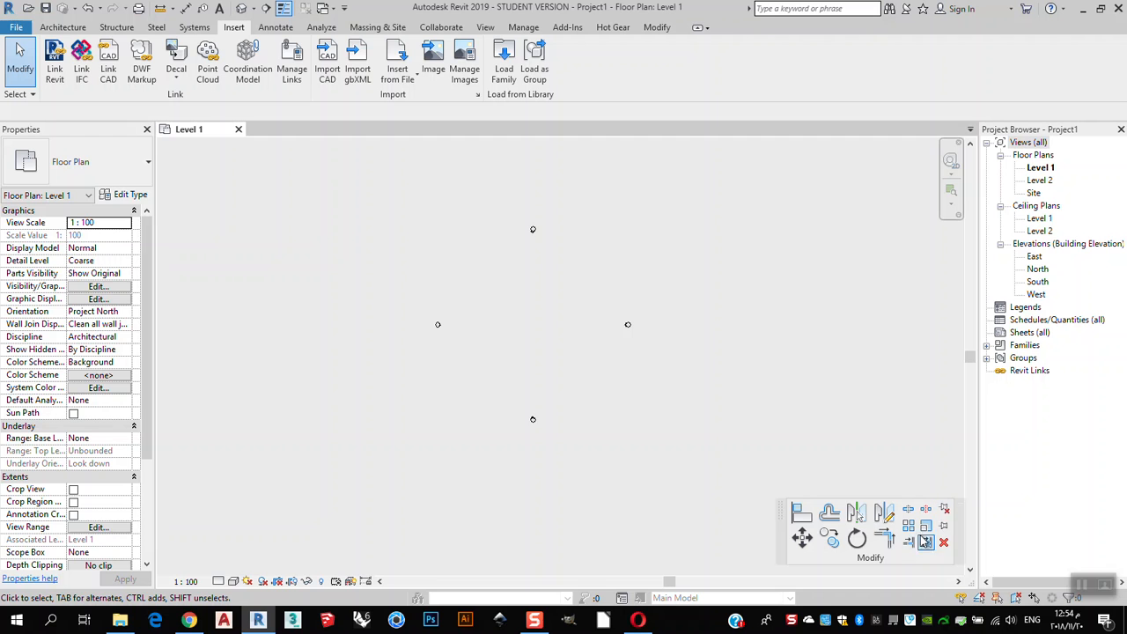
scroll(423, 217, "up", 1)
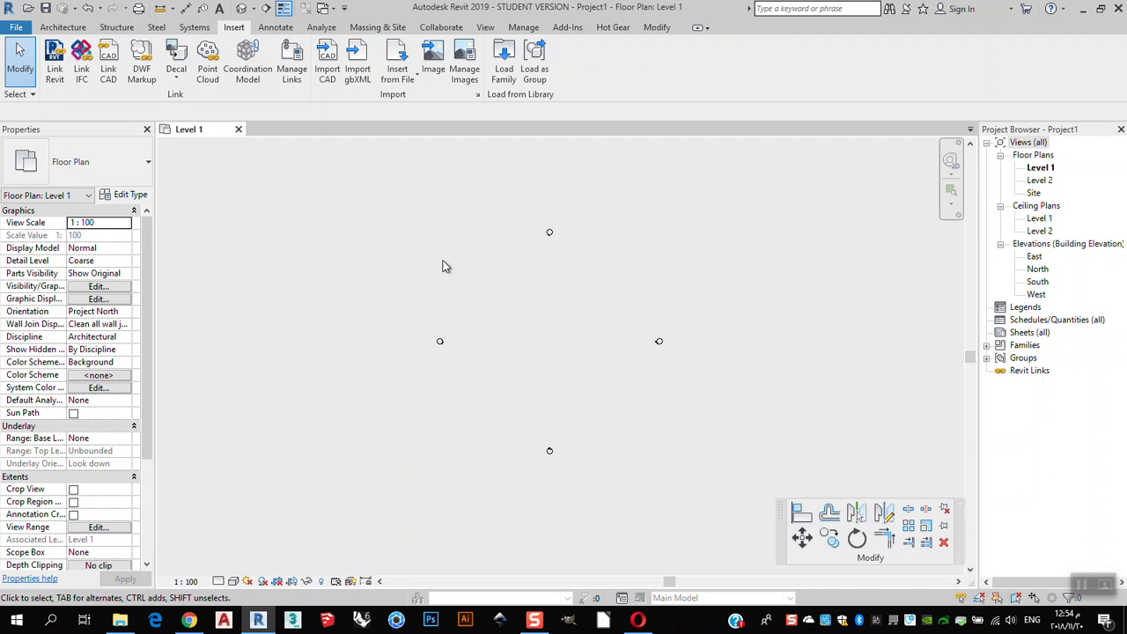
left_click(60, 27)
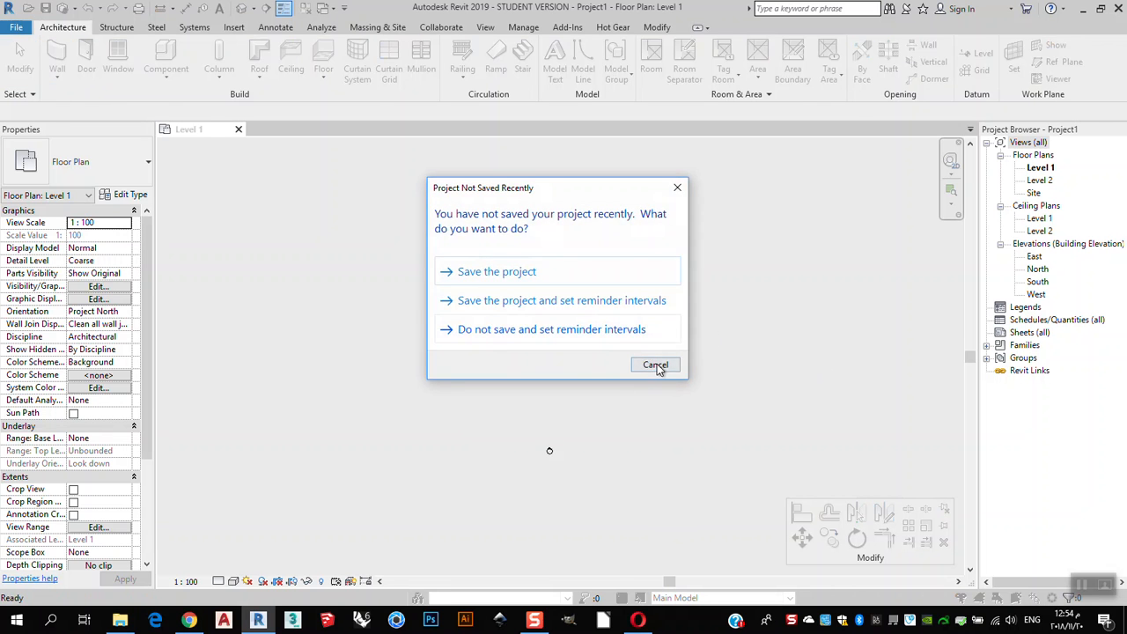
left_click(656, 365)
scroll(547, 293, "up", 2)
key("w")
key("a")
left_click(480, 285)
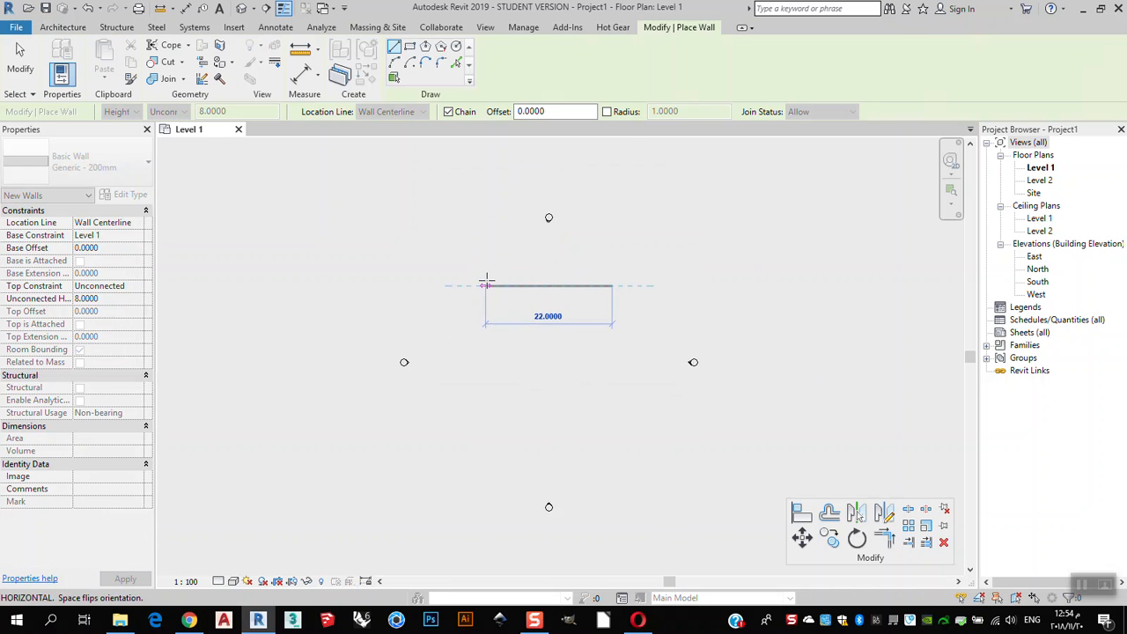
key("Escape")
key("Escape")
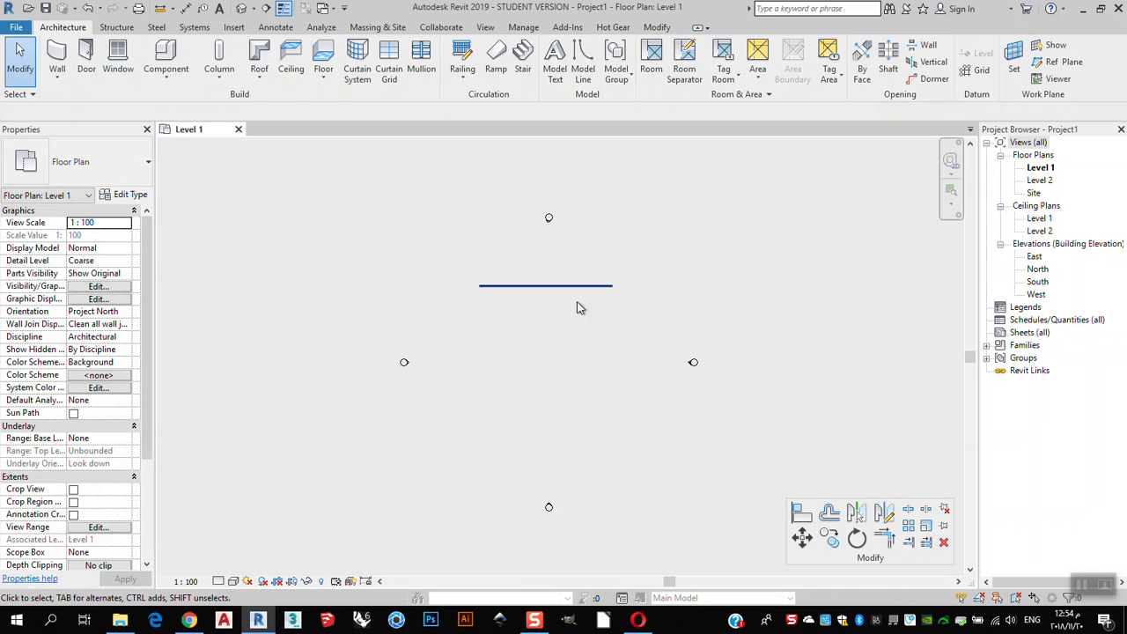
Step: Create a rectangular Generic 150mm floor about 23 m by 15 m, aligned with the wall ends and about 5 m below the wall
left_click(323, 54)
left_click(517, 47)
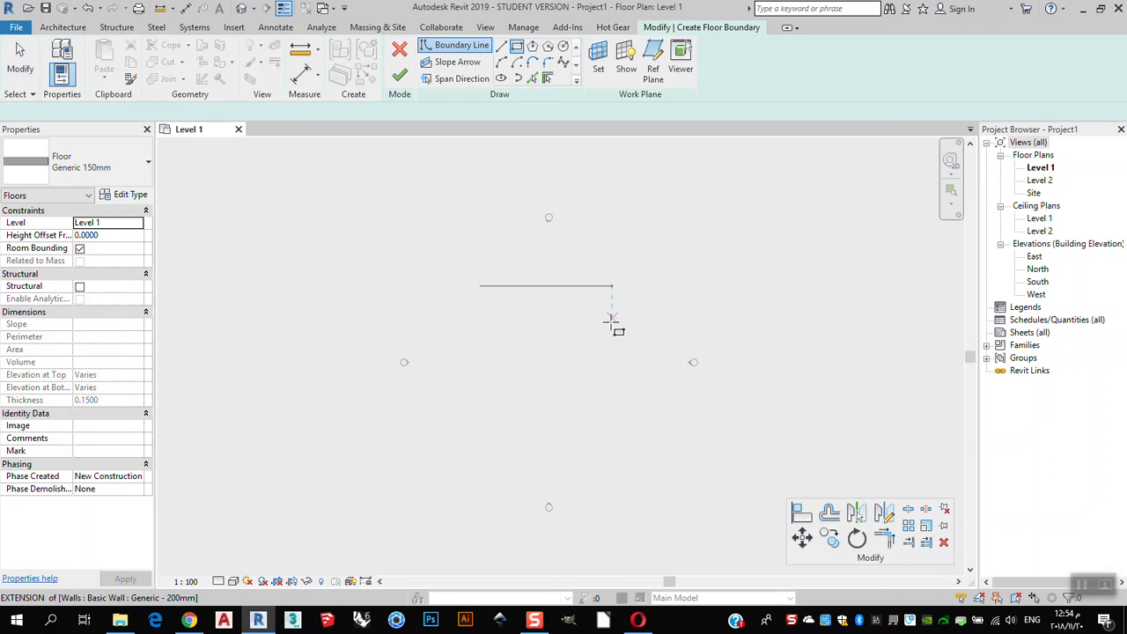
left_click(616, 310)
left_click(480, 402)
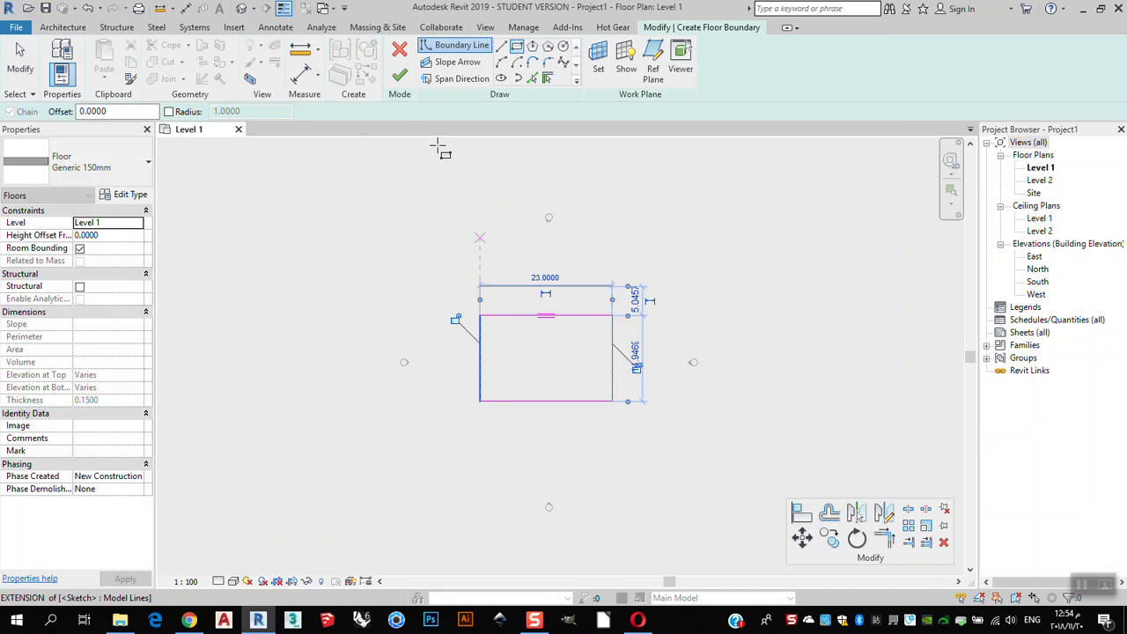
left_click(399, 75)
middle_click_drag(598, 381, 636, 347)
scroll(610, 255, "up", 2)
scroll(586, 319, "down", 1)
left_click(654, 291)
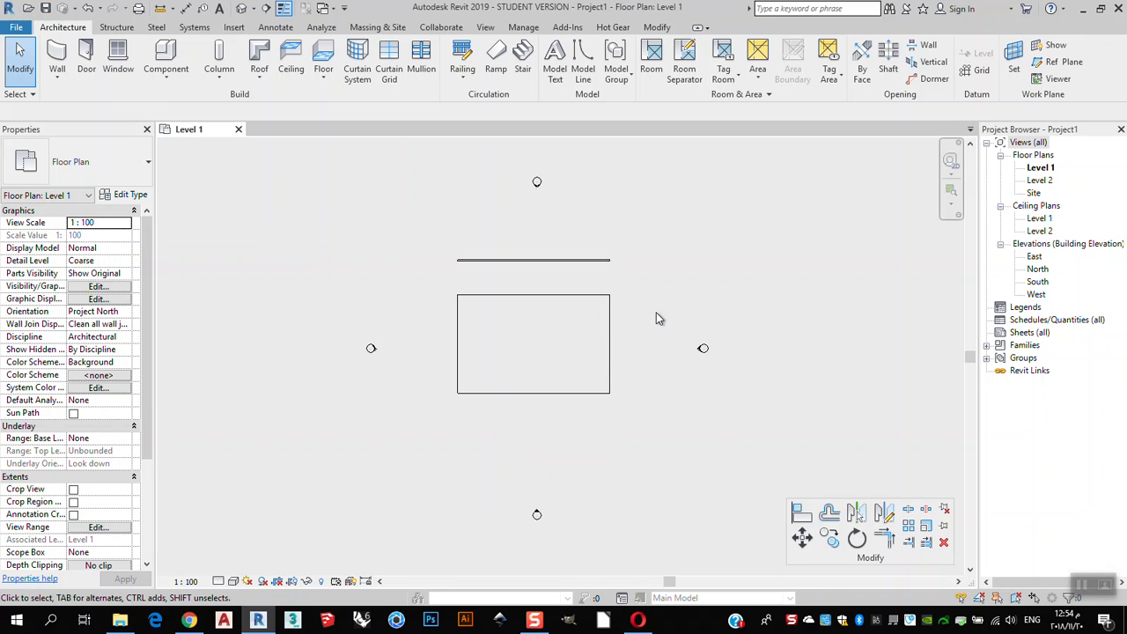
Step: Scale the wall graphically from its right end down to a length of 12 m
left_click(925, 528)
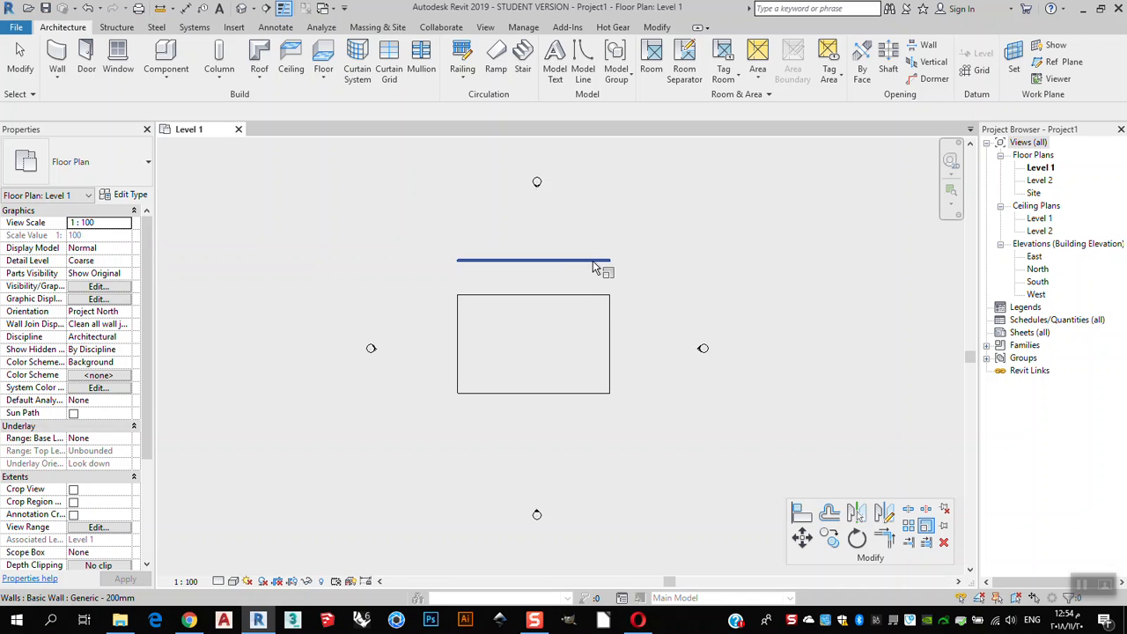
scroll(532, 259, "up", 2)
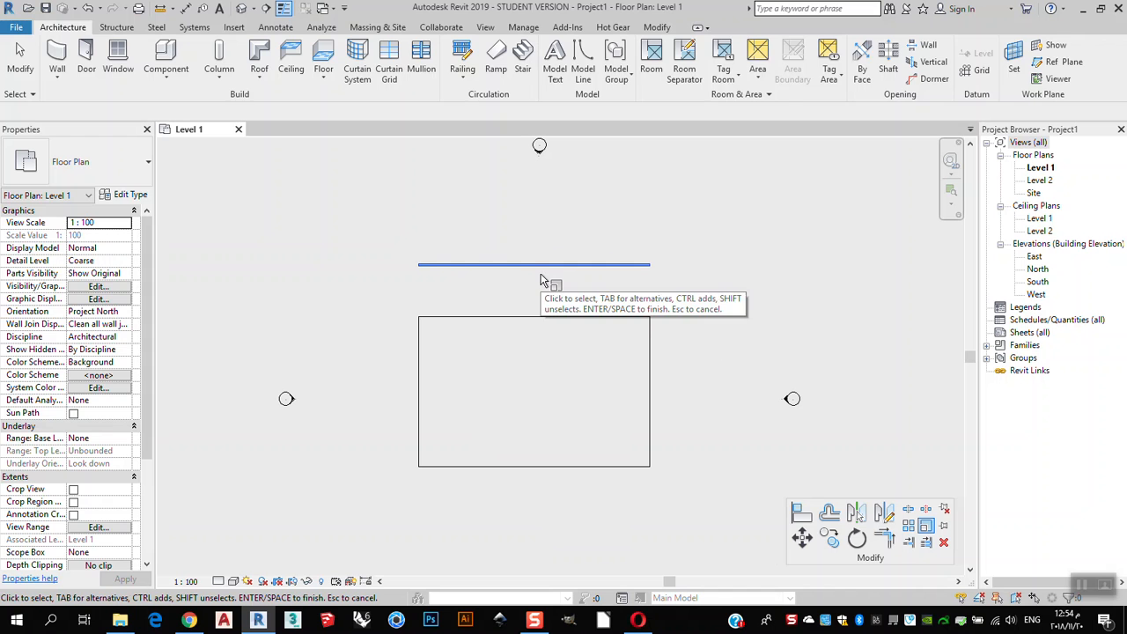
left_click(540, 280)
key("r")
key("e")
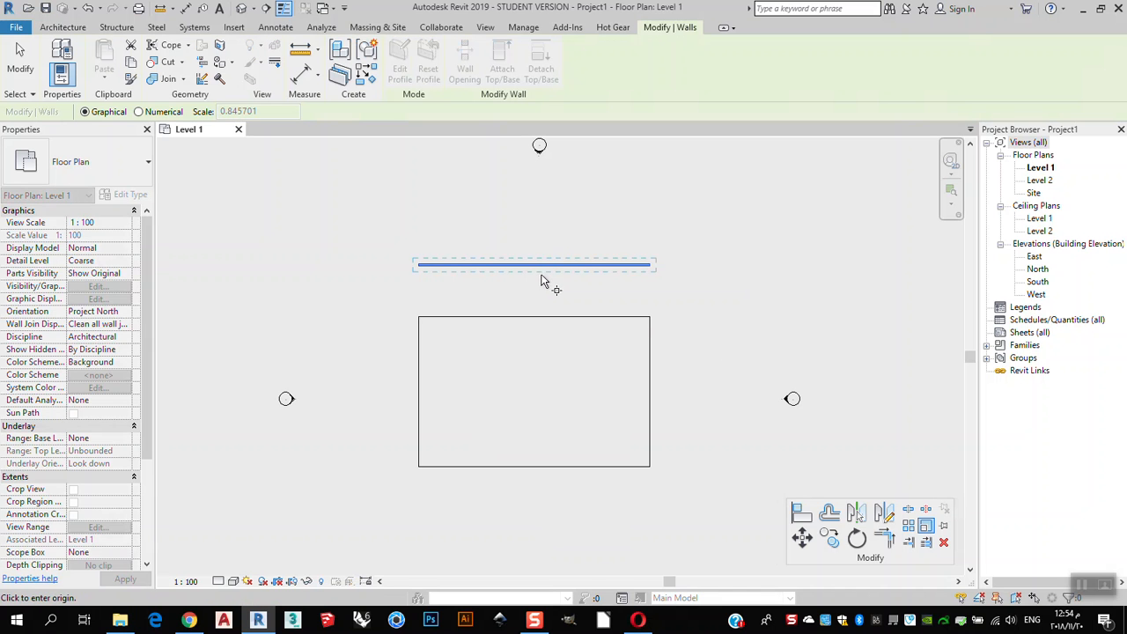
left_click(651, 270)
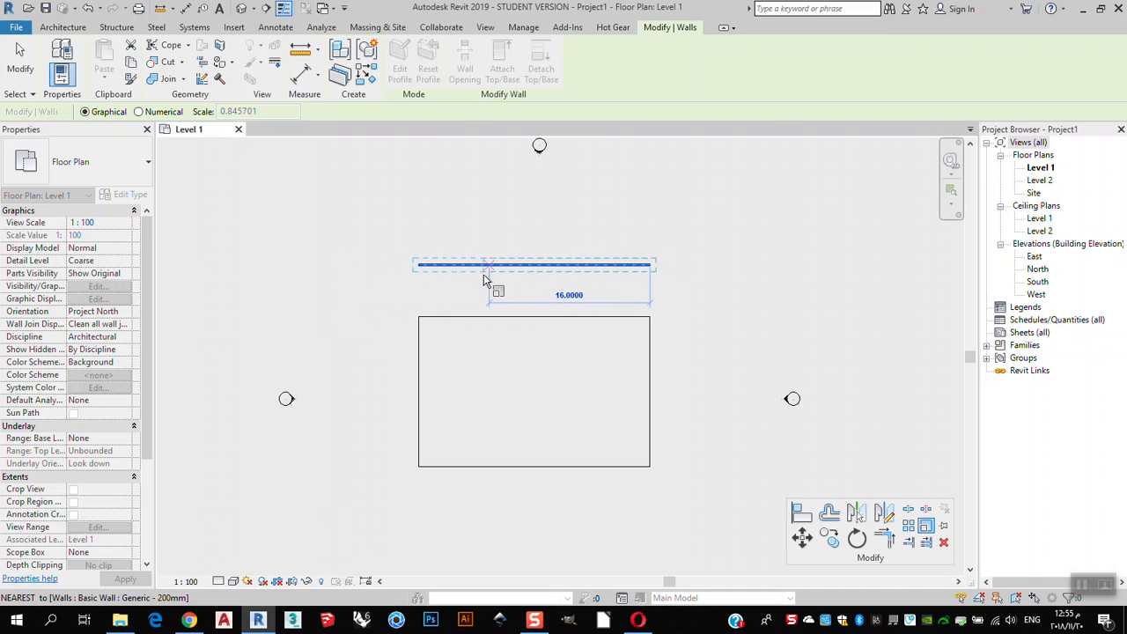
key("Escape")
left_click(520, 285)
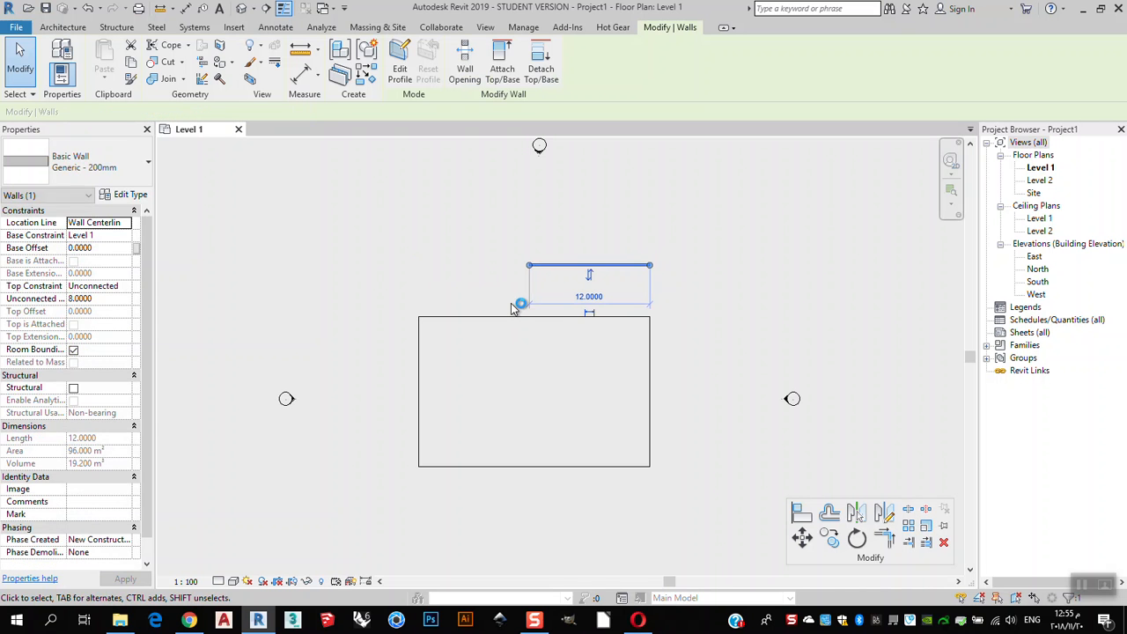
Step: Scale the wall graphically from its right end, using its current length as reference, to a new length of 40 m
left_click(925, 527)
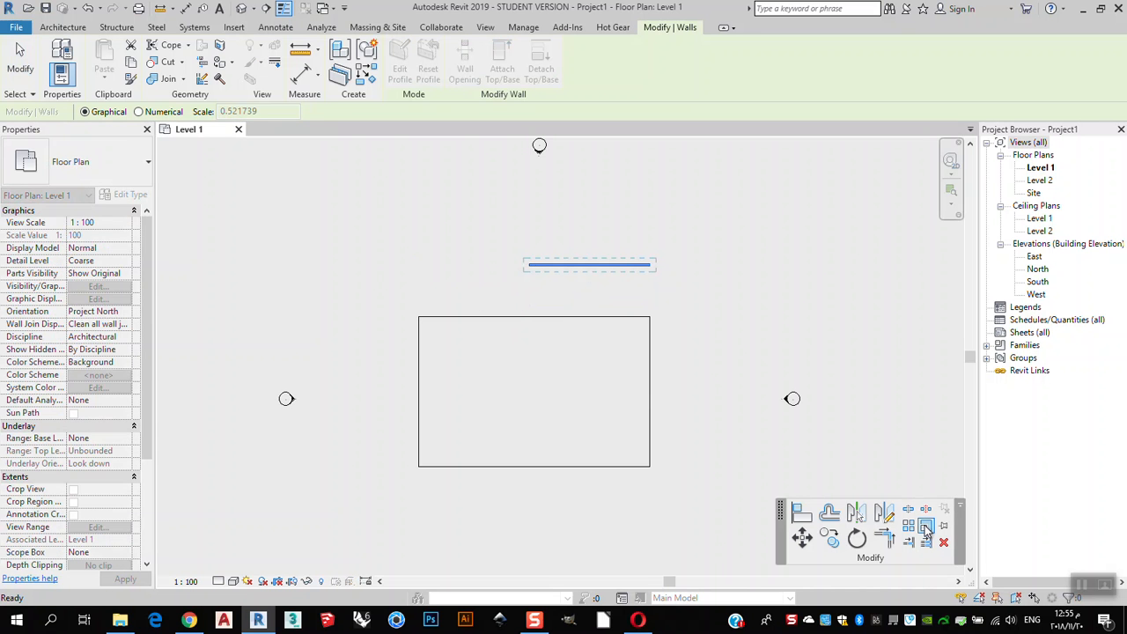
left_click(651, 266)
left_click(528, 264)
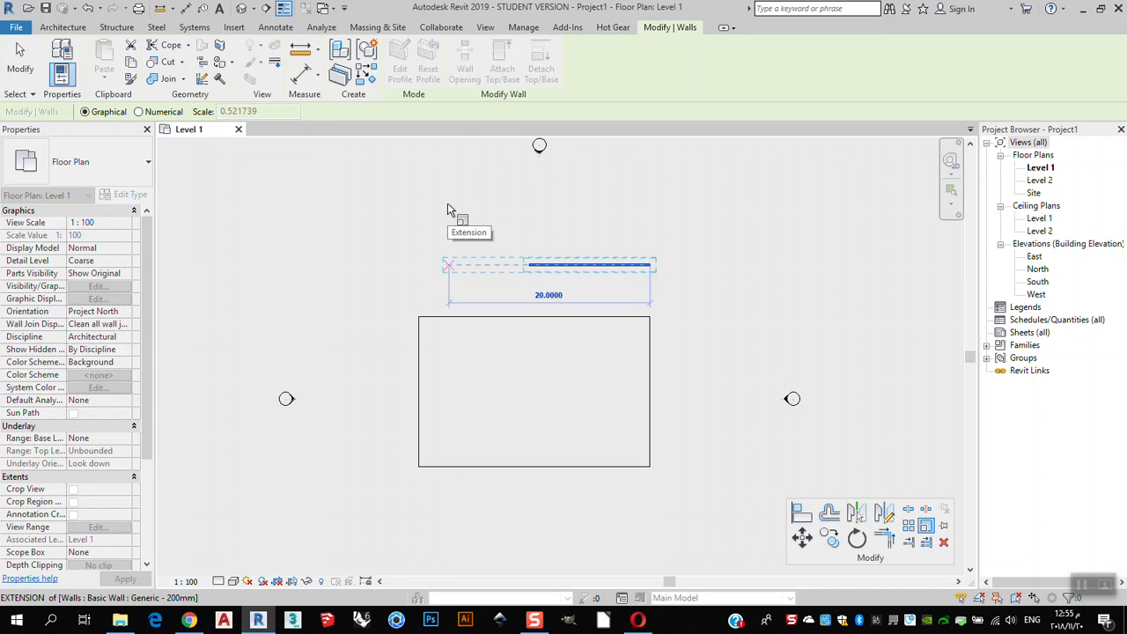
type("40")
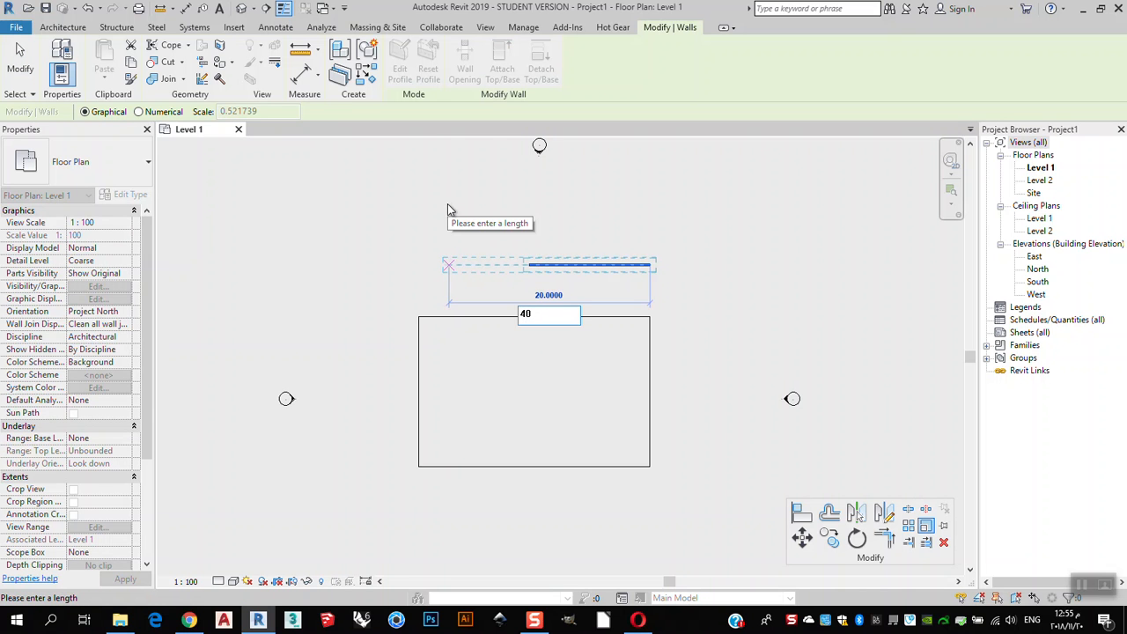
key("Return")
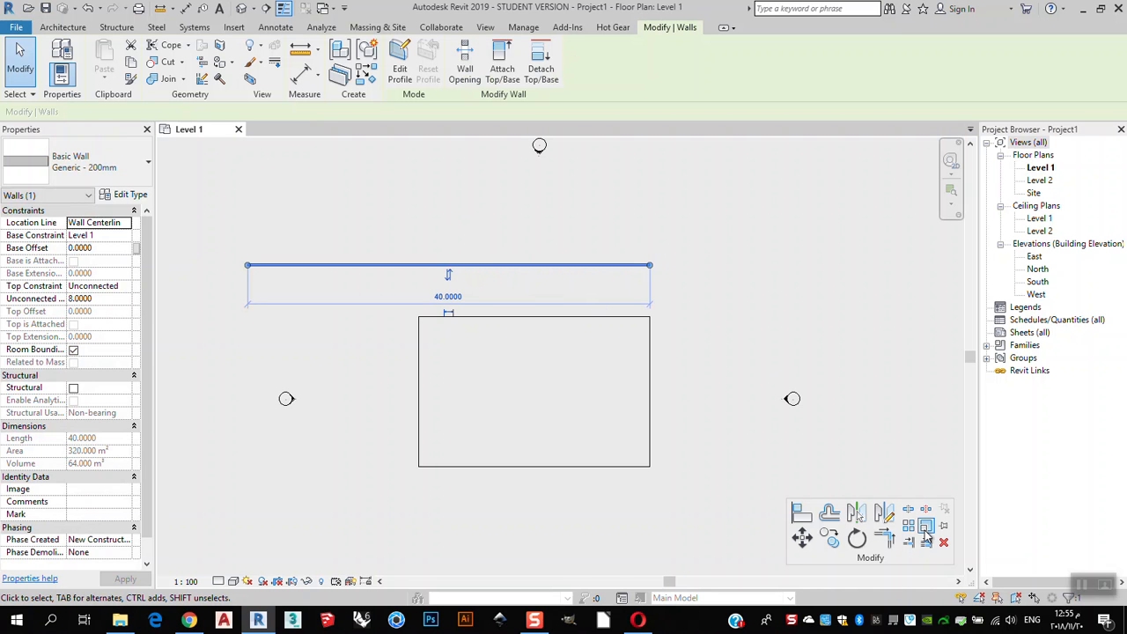
Step: Shorten the wall by moving its left end inward until the wall is 24 m long
middle_click_drag(702, 312, 747, 325)
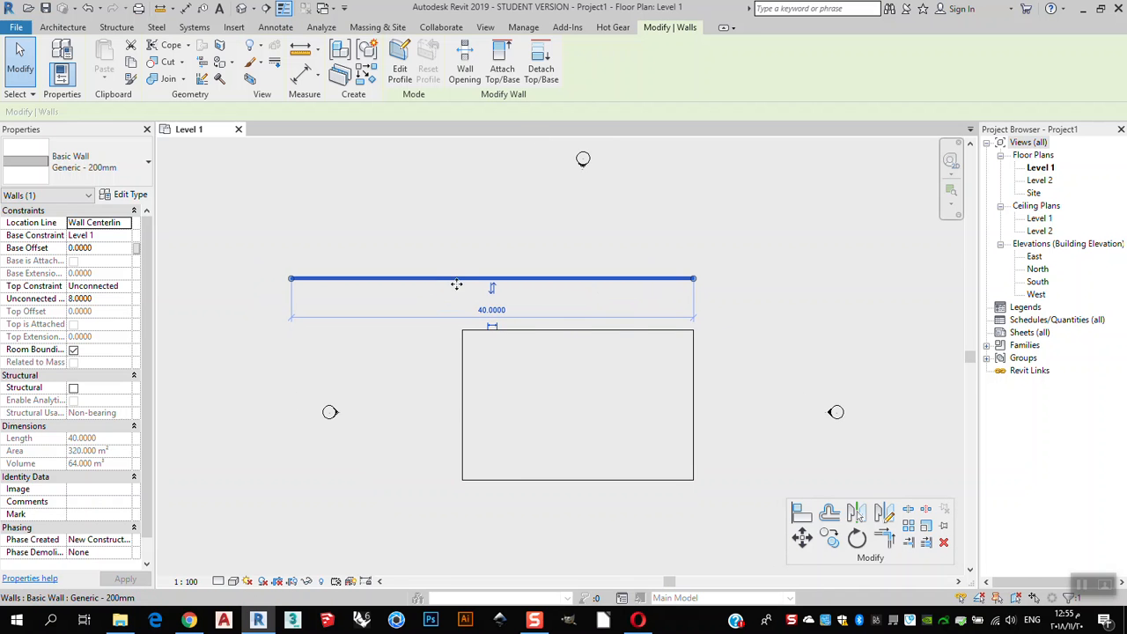
left_click(718, 288)
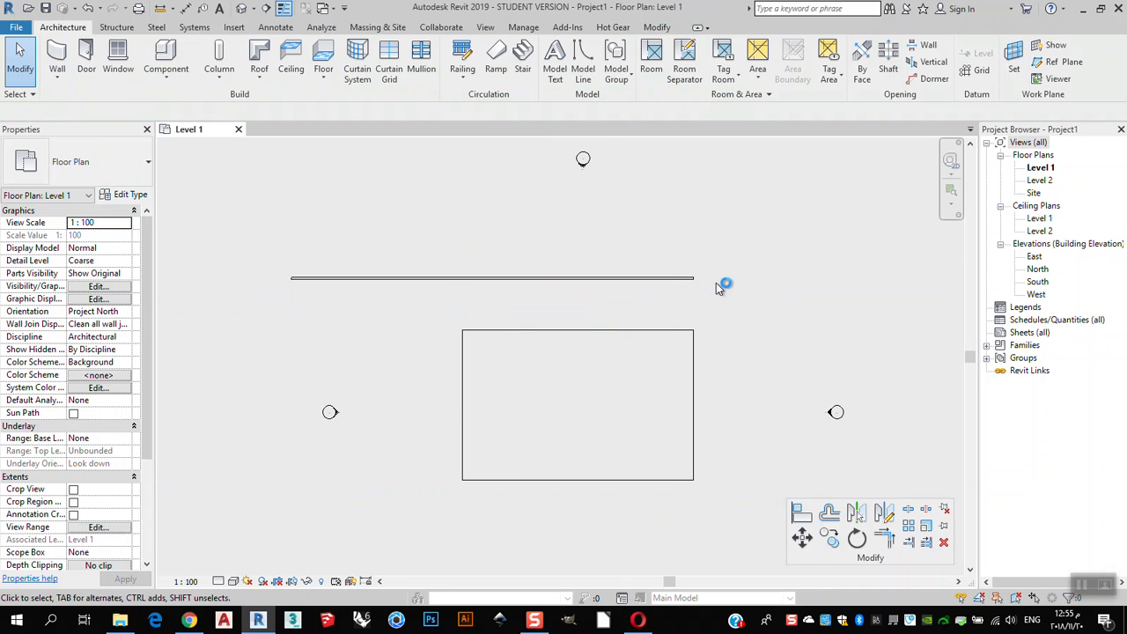
left_click(662, 279)
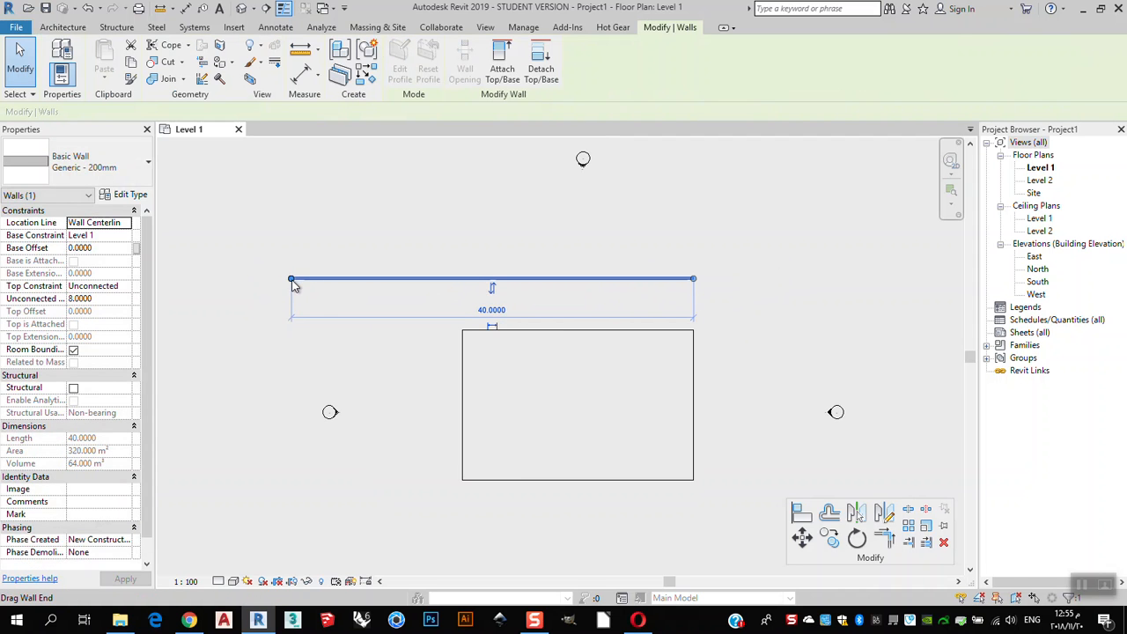
left_click_drag(293, 283, 420, 279)
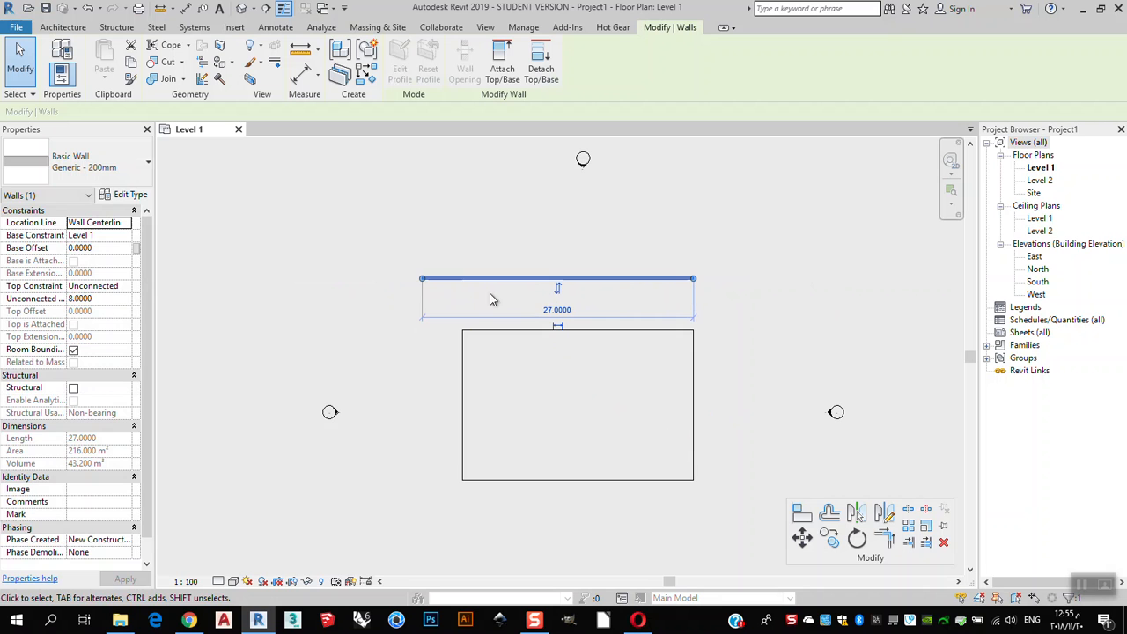
left_click_drag(424, 280, 450, 279)
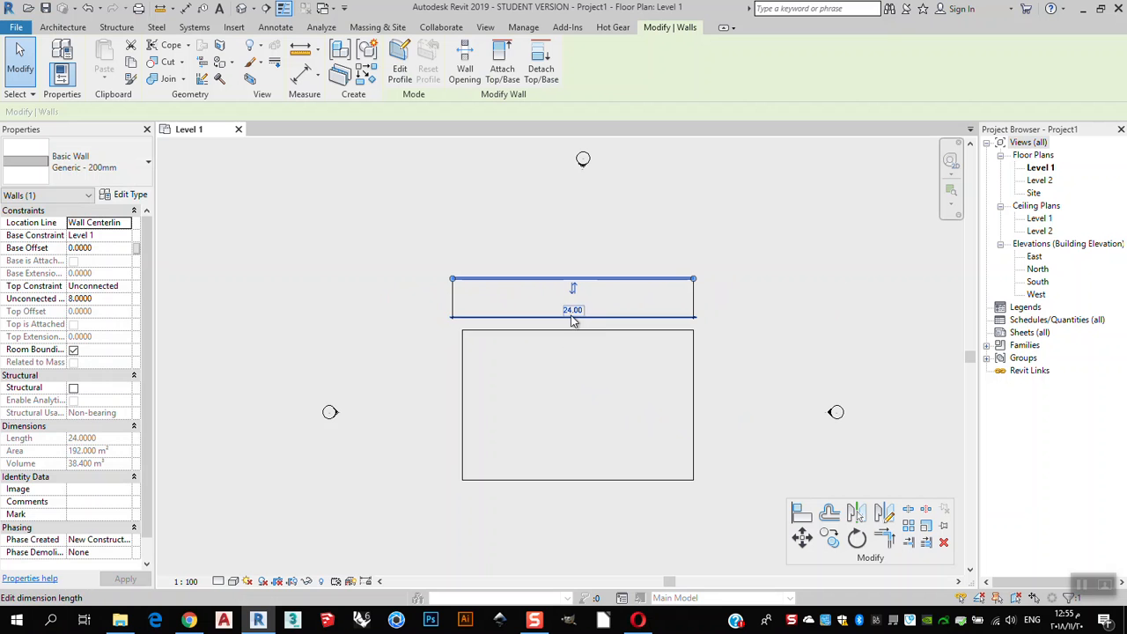
Step: Set the wall's permanent length dimension to 40 m
left_click(574, 311)
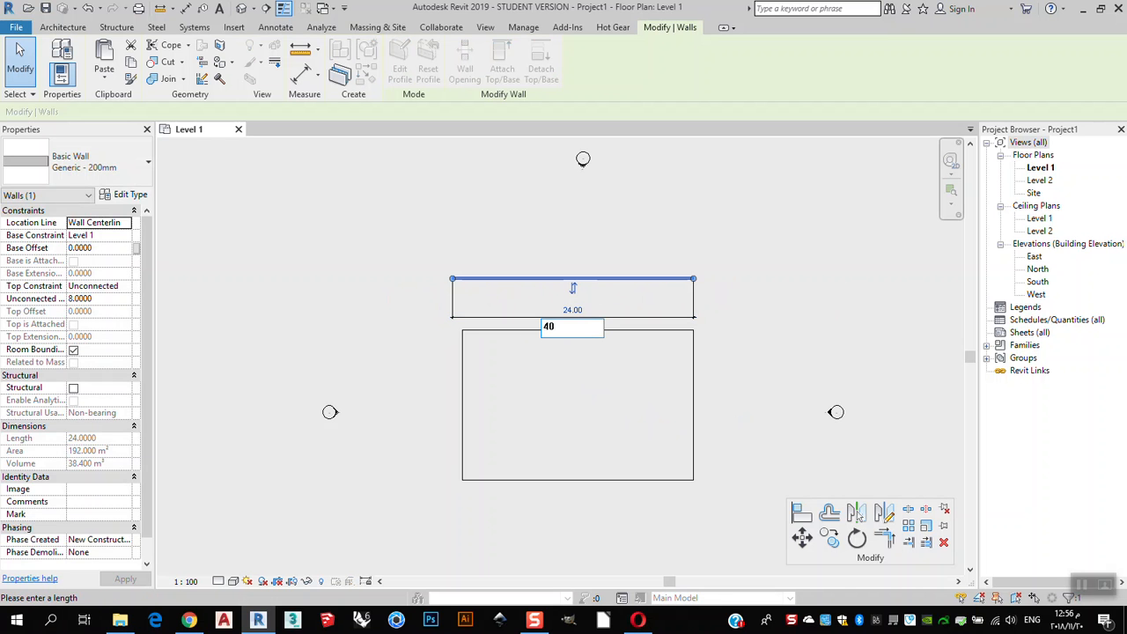
type("40")
key("Return")
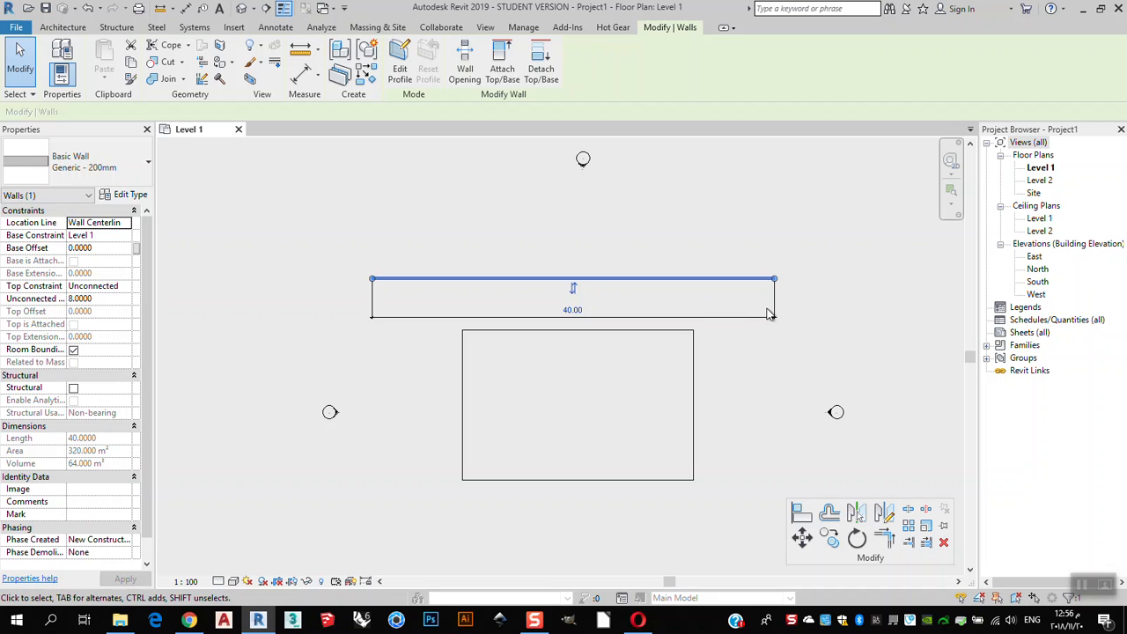
left_click(807, 304)
Step: Delete the permanent length dimension below the wall, keeping the wall itself
scroll(763, 281, "up", 2)
scroll(777, 304, "down", 1)
scroll(783, 293, "up", 1)
scroll(779, 292, "up", 3)
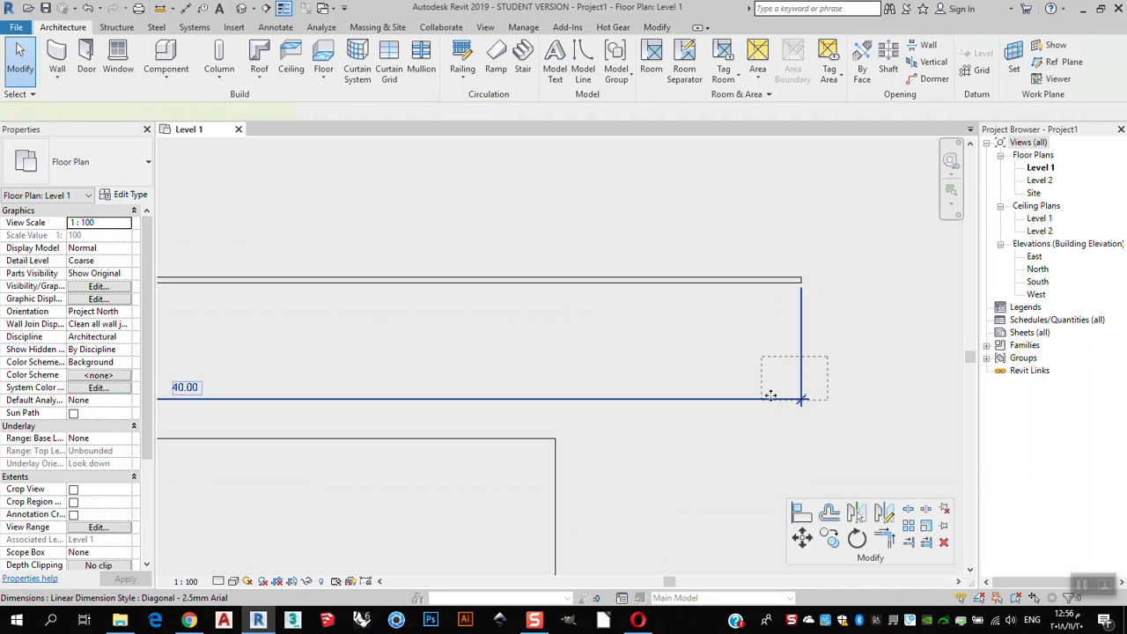
left_click(790, 399)
left_click(785, 431)
scroll(792, 284, "up", 3)
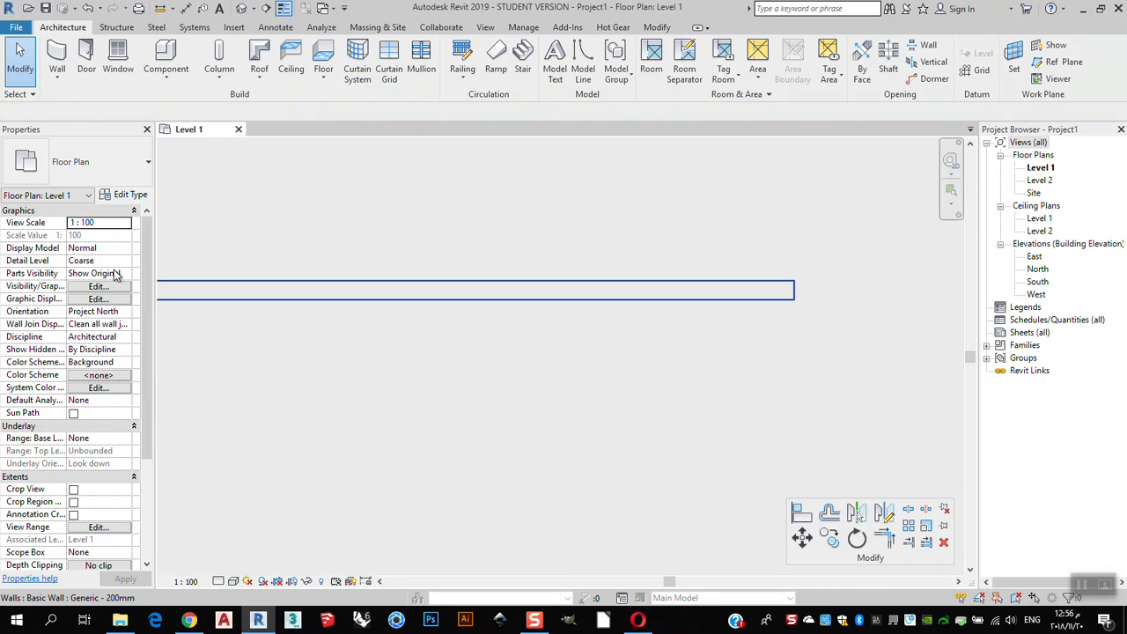
left_click(342, 268)
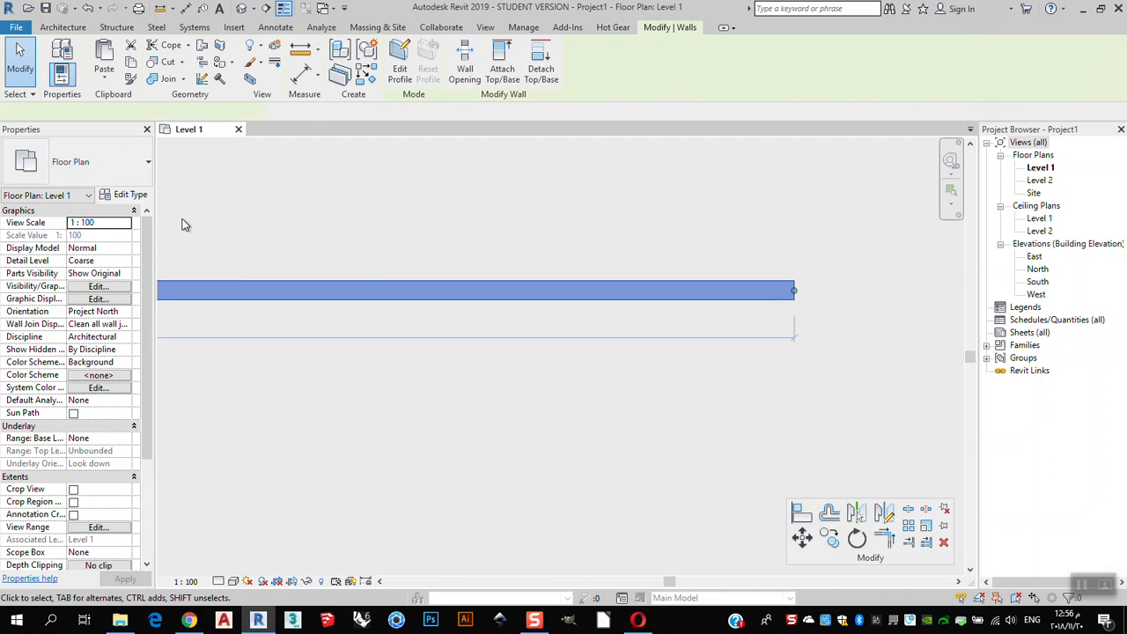
scroll(547, 415, "down", 2)
left_click(546, 415)
Step: Try to pick the rectangular floor for the Scale command with a selection window around it, and leave the command
scroll(362, 365, "down", 1)
middle_click_drag(401, 365, 703, 296)
scroll(637, 293, "down", 2)
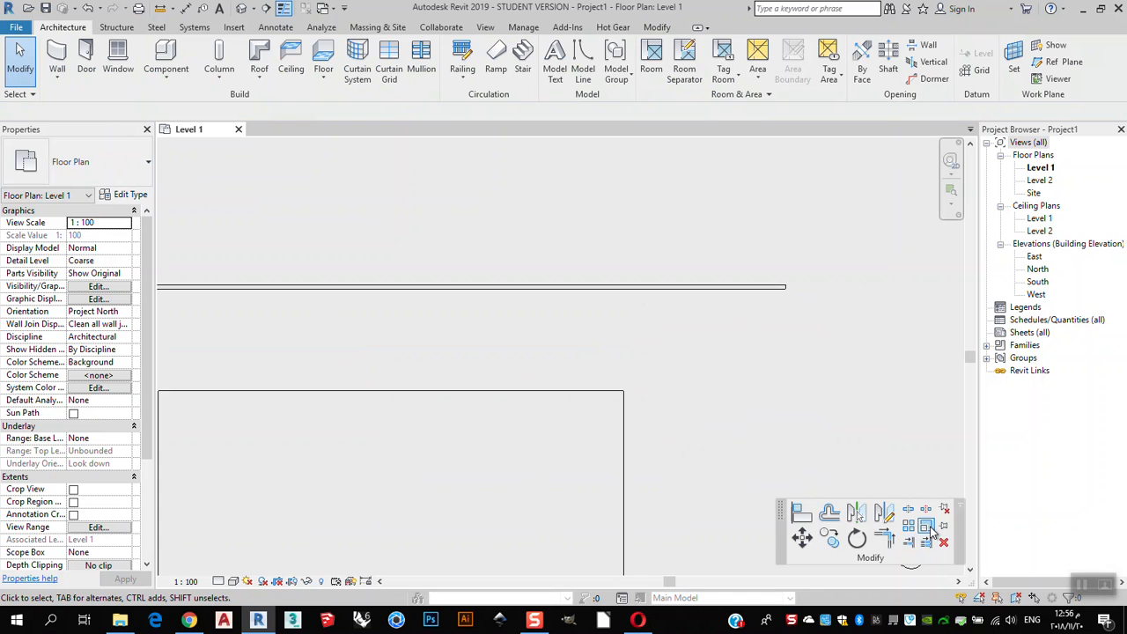
middle_click_drag(723, 494, 735, 353)
scroll(735, 354, "down", 2)
middle_click_drag(734, 254, 708, 242)
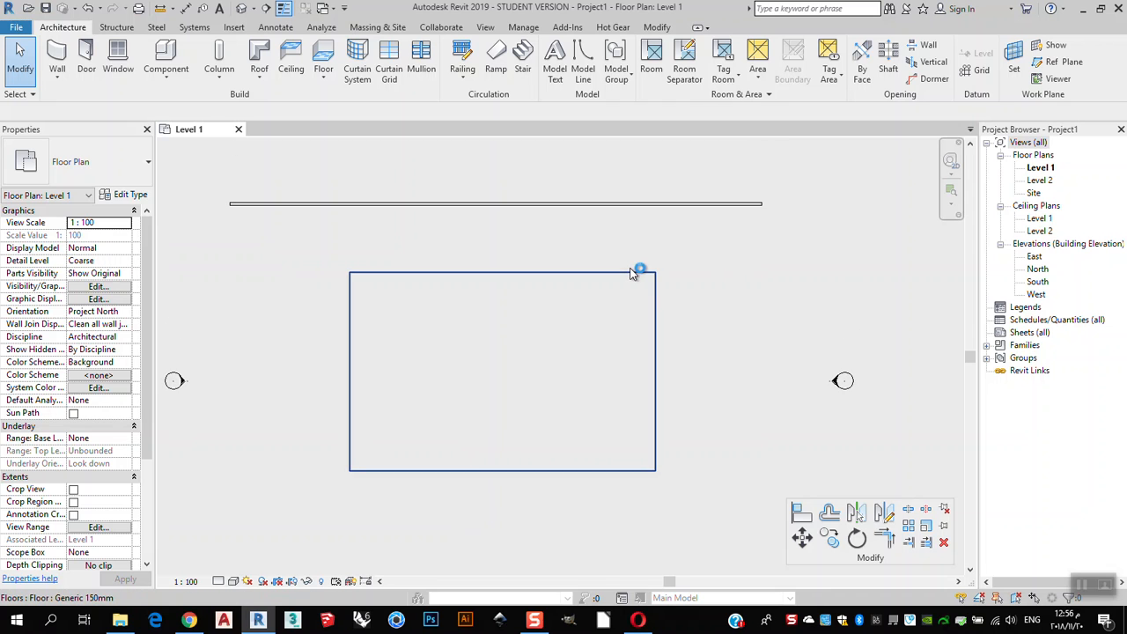
middle_click_drag(616, 252, 606, 273)
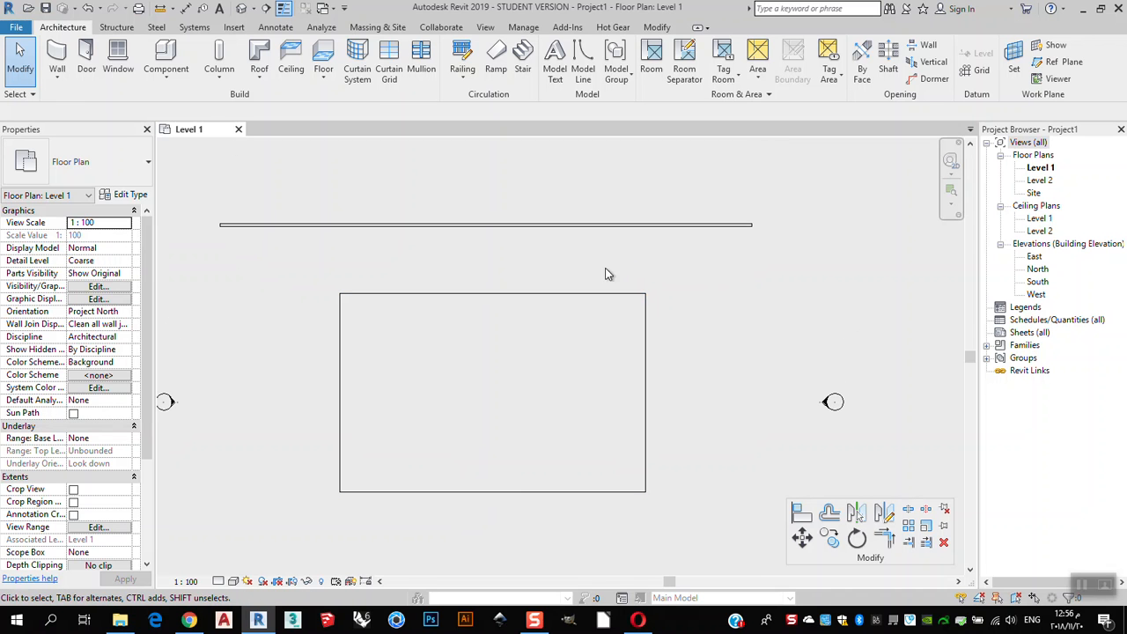
middle_click_drag(614, 464, 631, 431)
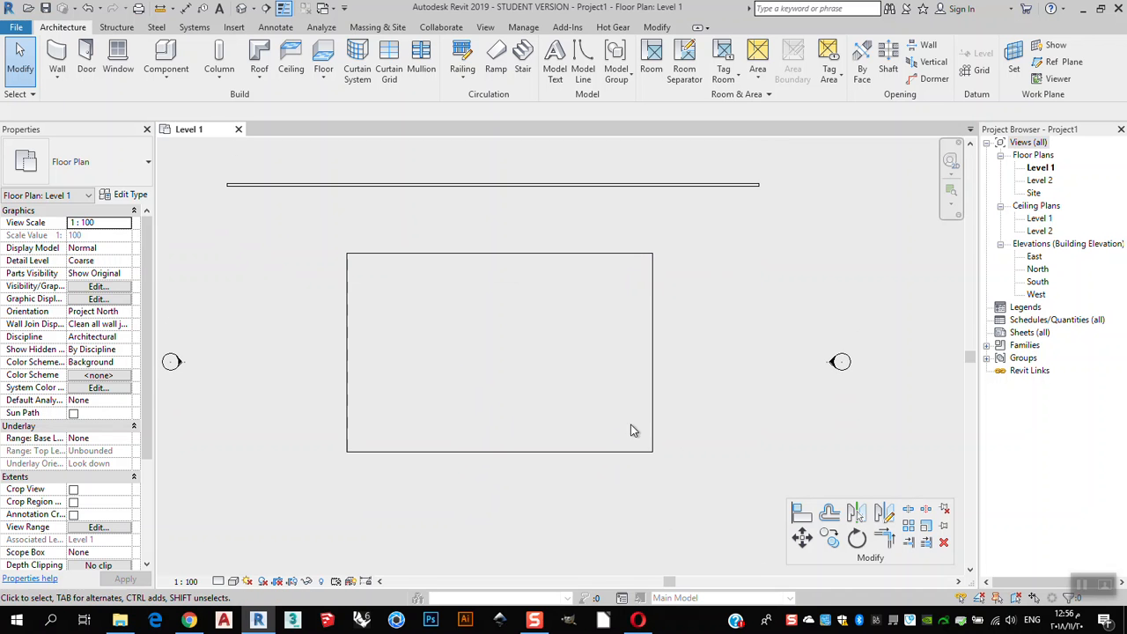
left_click(927, 526)
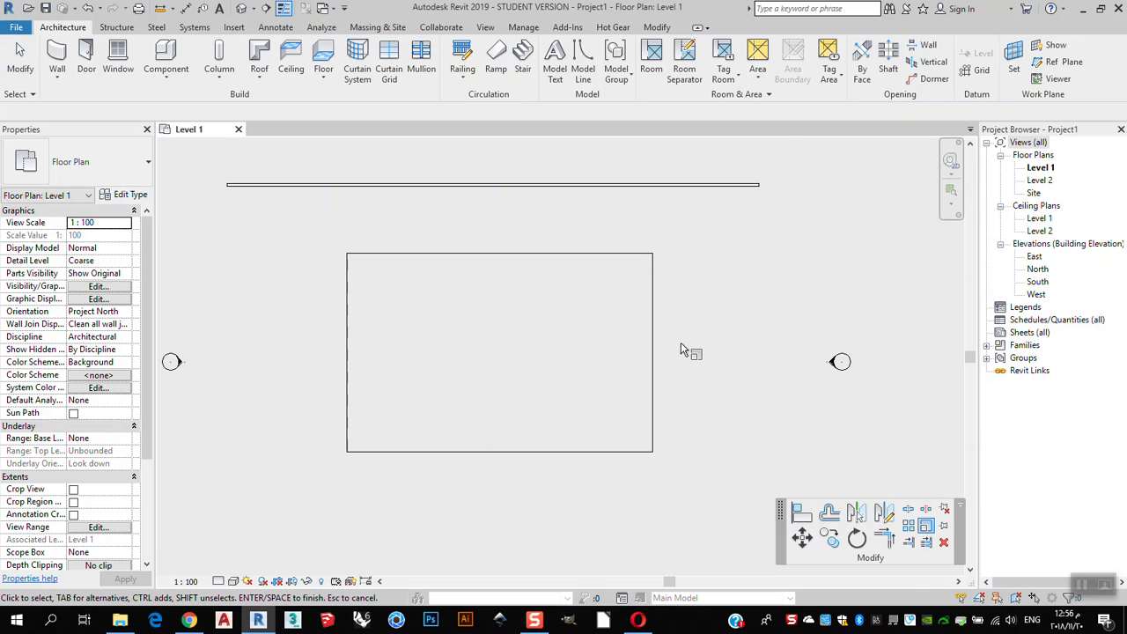
left_click_drag(680, 232, 590, 326)
left_click_drag(319, 500, 319, 501)
left_click_drag(712, 217, 317, 485)
left_click_drag(743, 253, 368, 441)
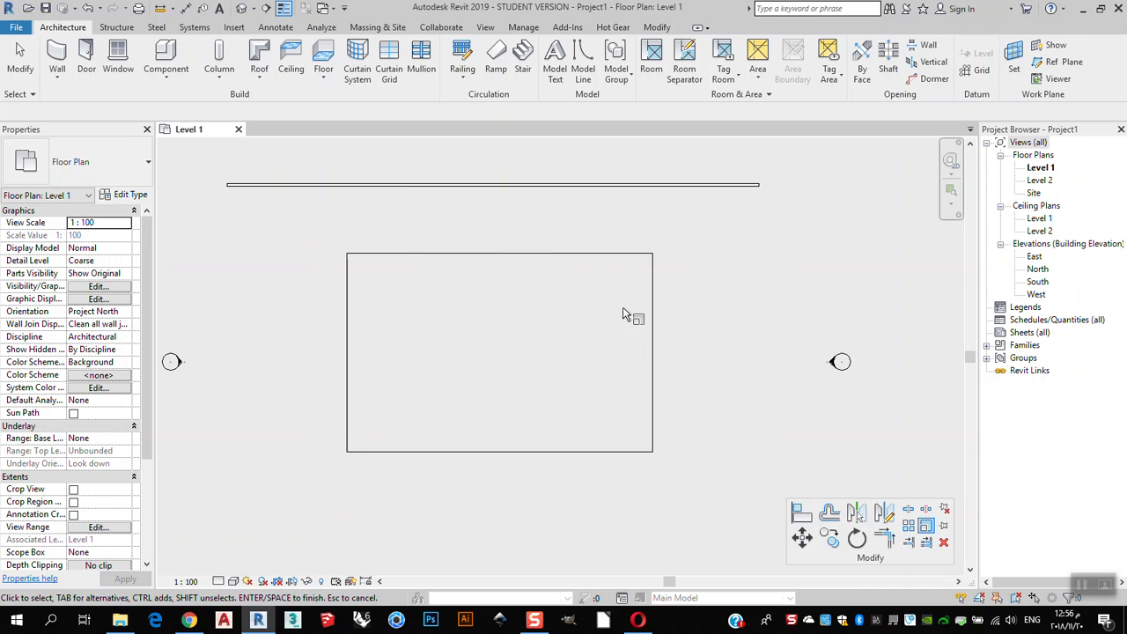
left_click_drag(669, 225, 475, 350)
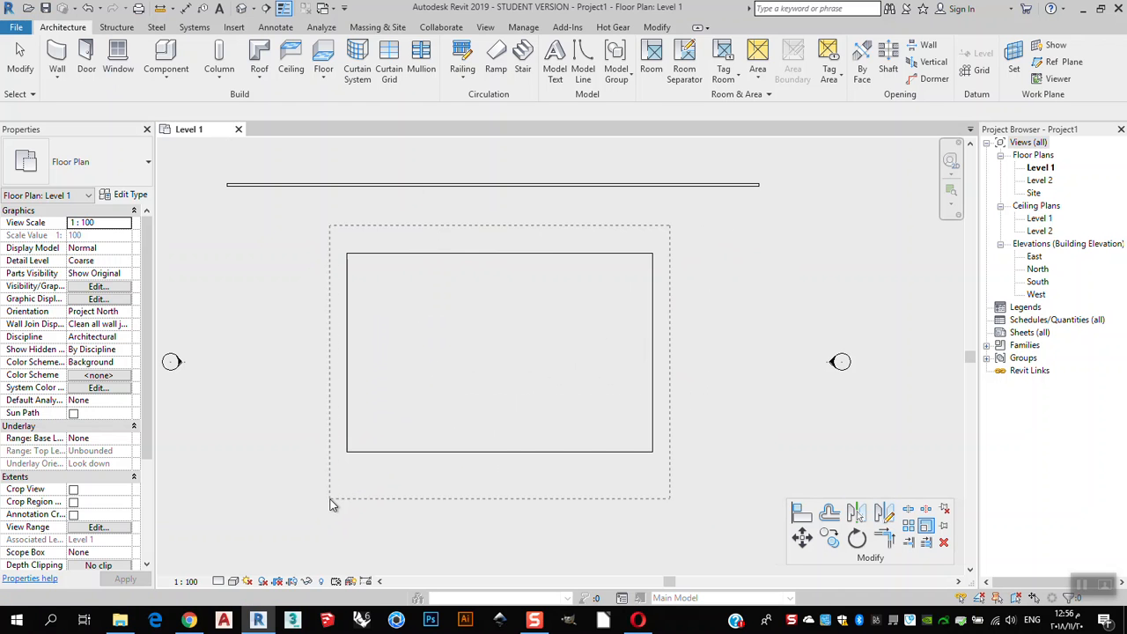
left_click_drag(331, 503, 330, 504)
left_click(20, 58)
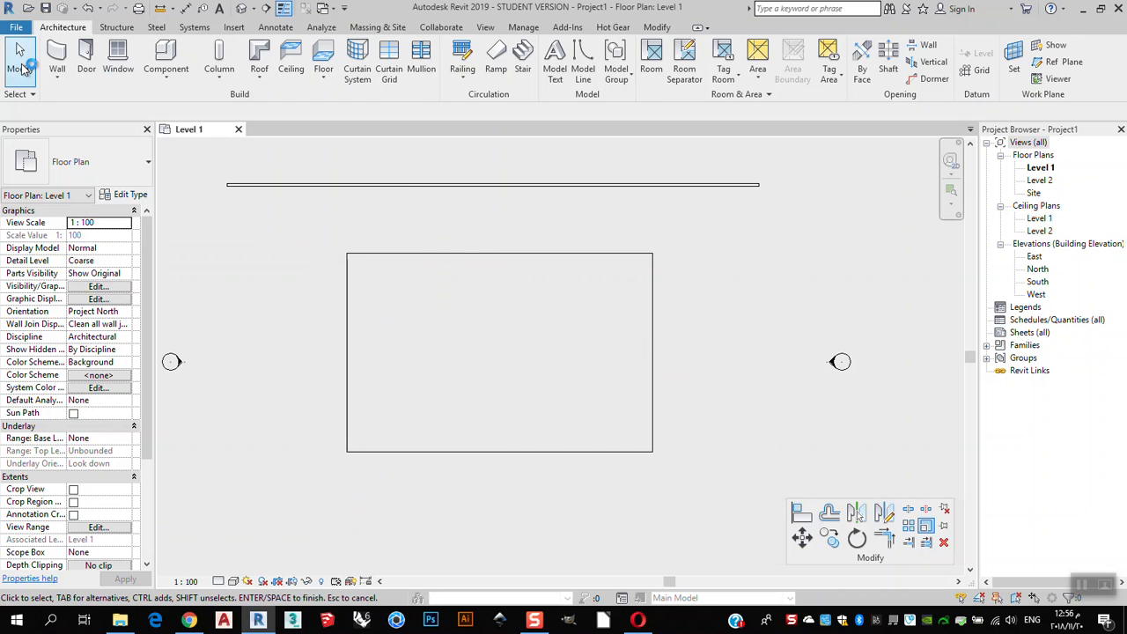
Step: Edit the floor boundary by moving its upper edge inward and right edge outward, making it about 23.8 by 9.1 m, and finish the sketch
left_click(635, 254)
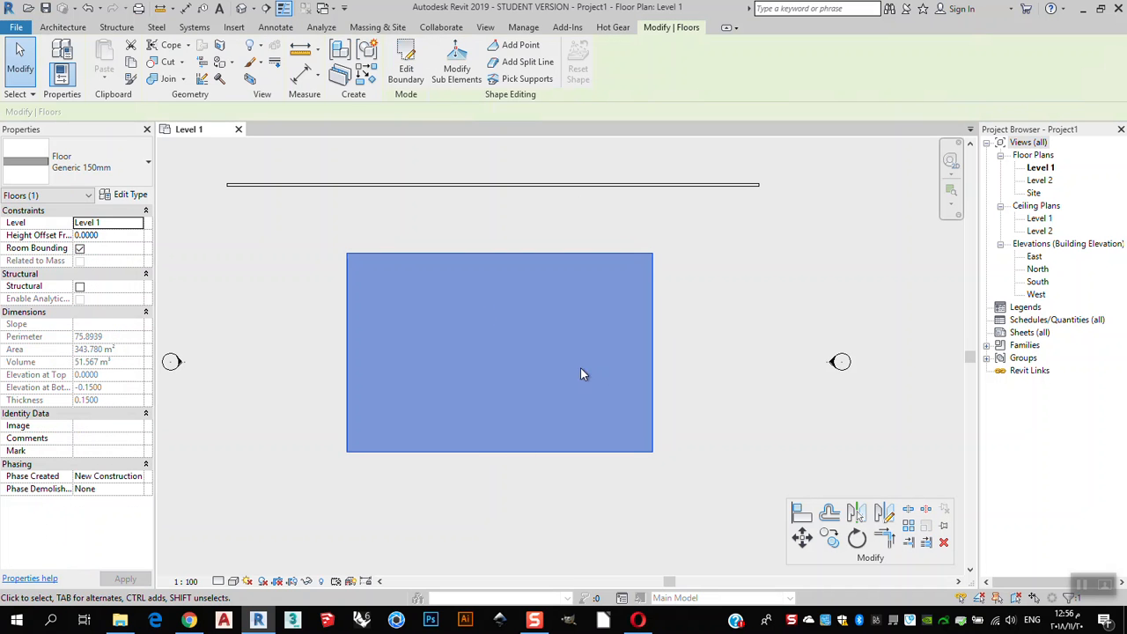
left_click(408, 73)
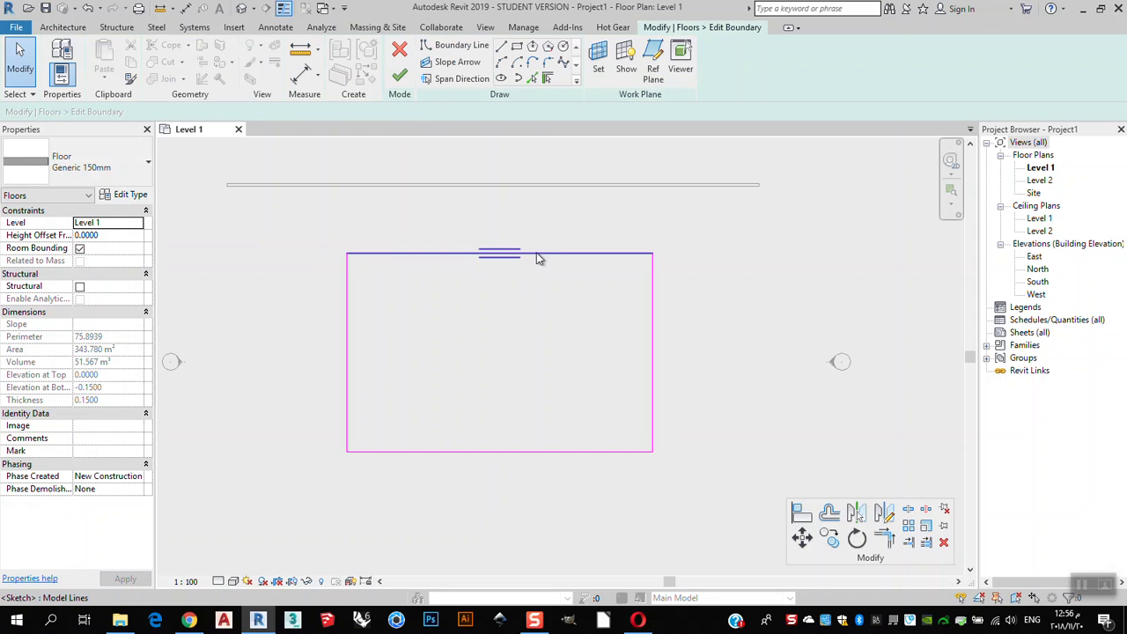
left_click(545, 253)
mouse_move(545, 254)
left_mouse_down()
mouse_move(541, 377)
mouse_move(536, 188)
mouse_move(561, 333)
left_mouse_up()
left_click(653, 401)
mouse_move(652, 401)
left_mouse_down()
mouse_move(508, 404)
mouse_move(663, 403)
left_mouse_up()
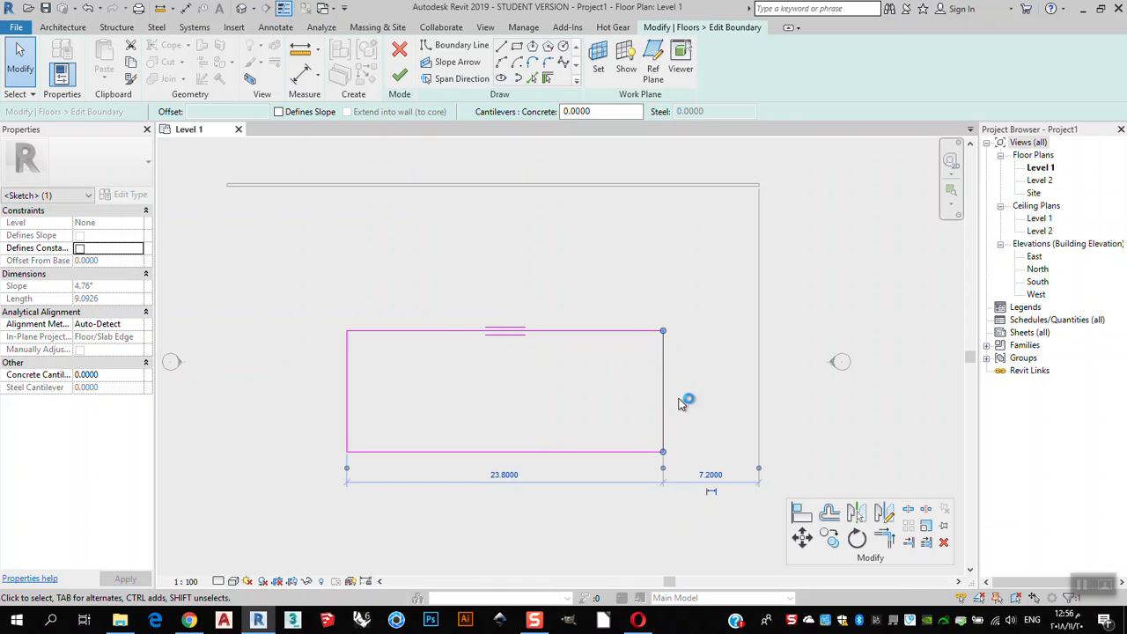
left_click(400, 77)
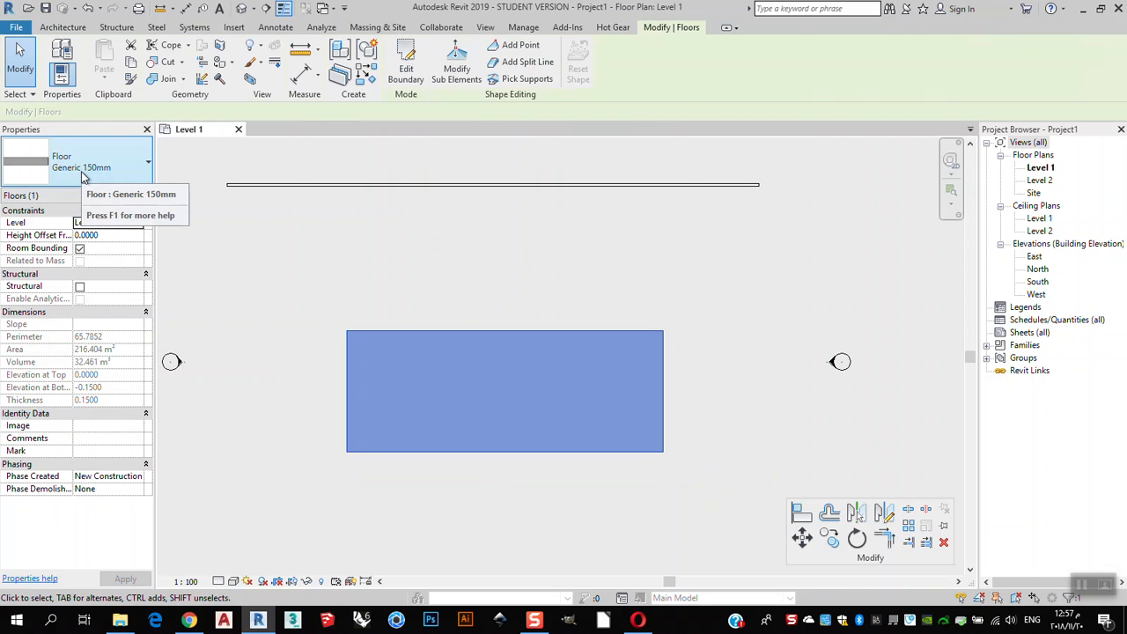
left_click(604, 284)
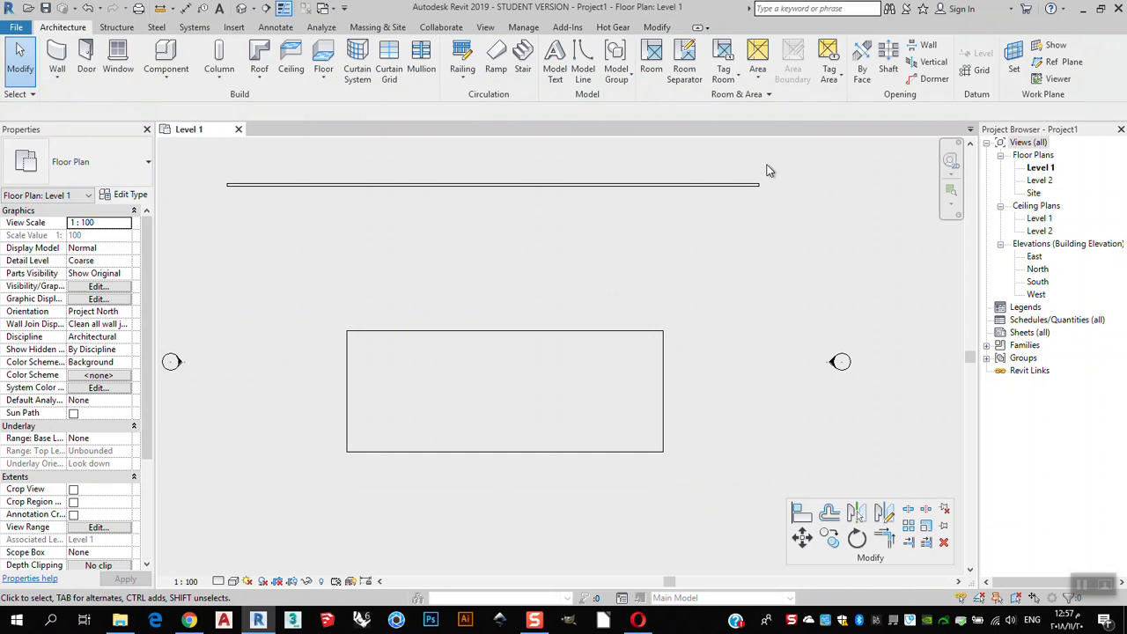
Step: Shorten the wall to 33.4 m by moving its left end inward, and raise its top to about 12.1 m in the 3D view
left_click(762, 188)
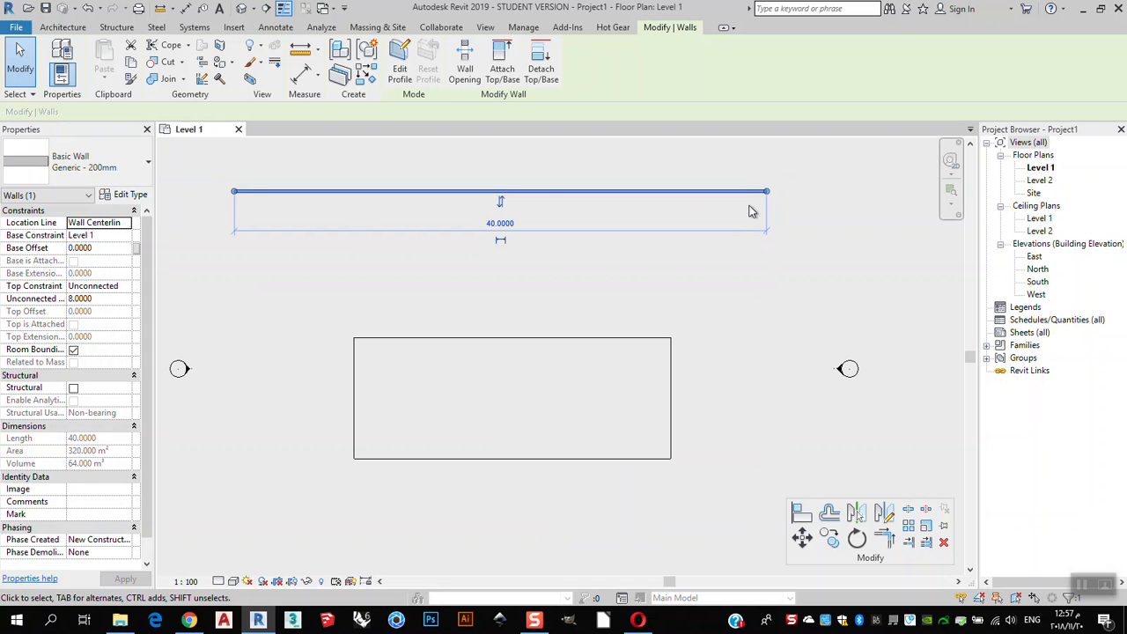
left_click_drag(235, 192, 322, 195)
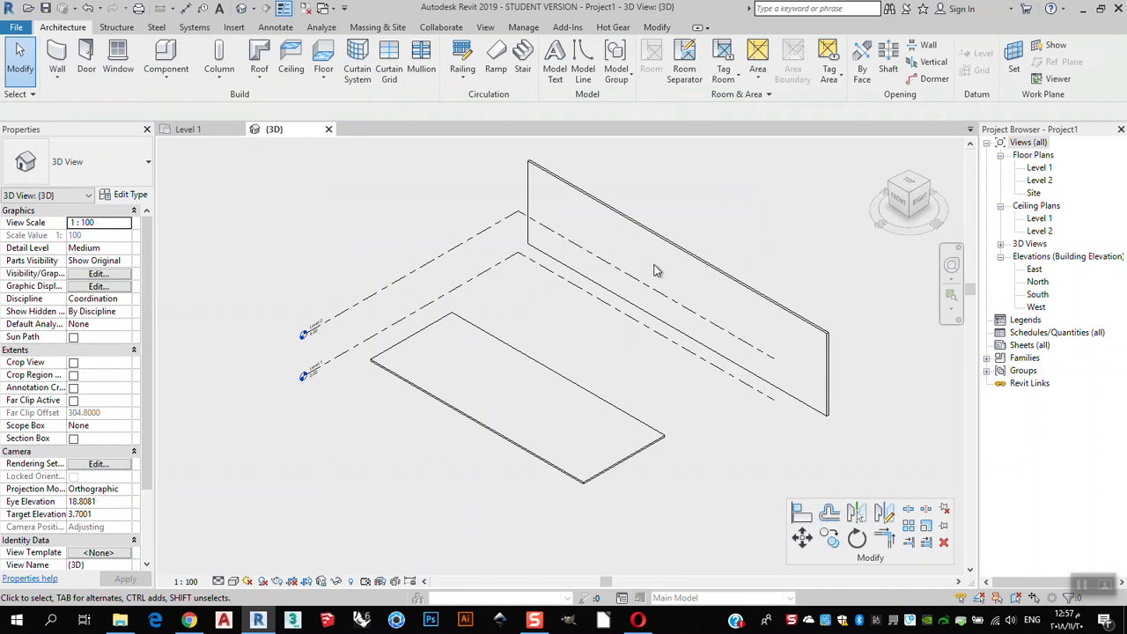
scroll(770, 317, "up", 4)
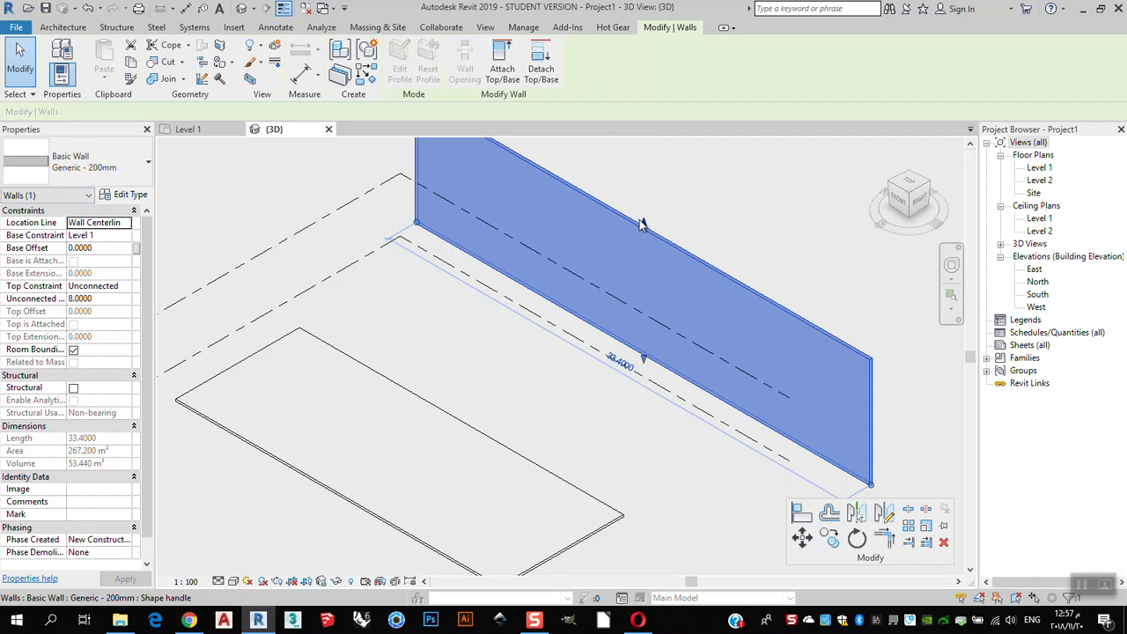
left_click_drag(644, 225, 644, 161)
scroll(732, 188, "down", 2)
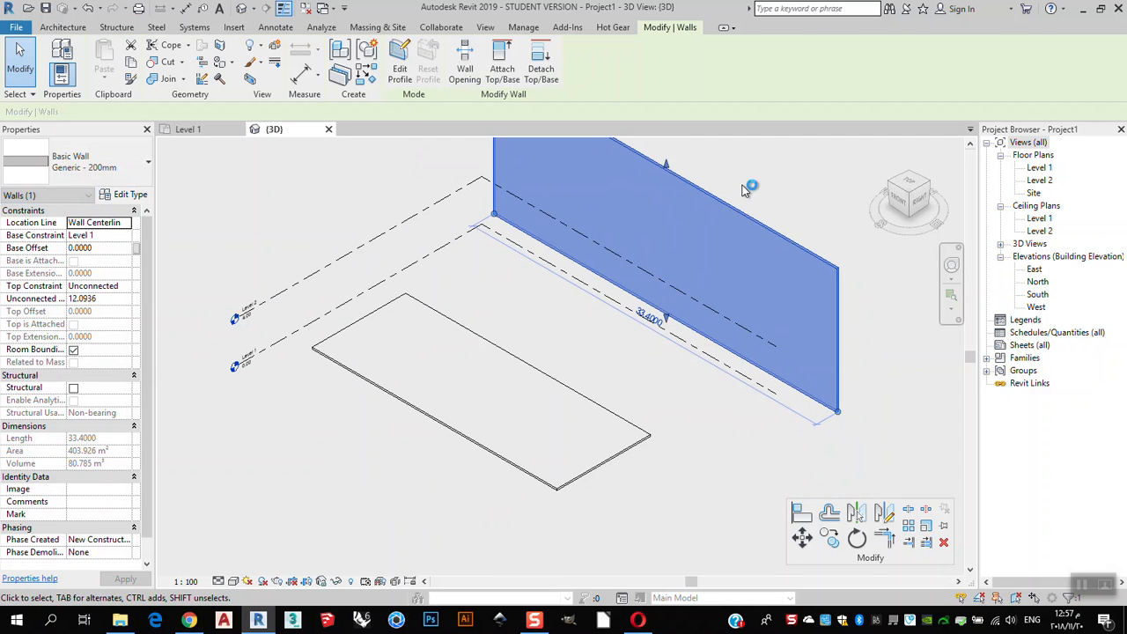
Step: Select the floor in the 3D view and examine its edges and corners for resizing handles, along with its properties
left_click(599, 364)
left_click(604, 462)
scroll(598, 462, "up", 5)
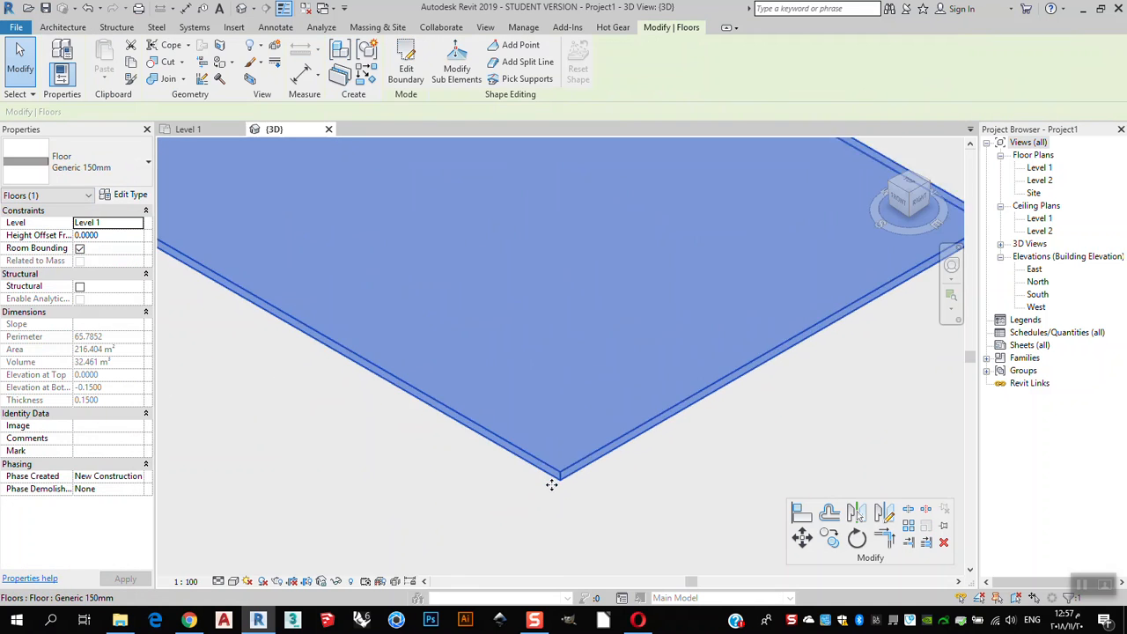
scroll(585, 446, "down", 4)
scroll(555, 443, "up", 4)
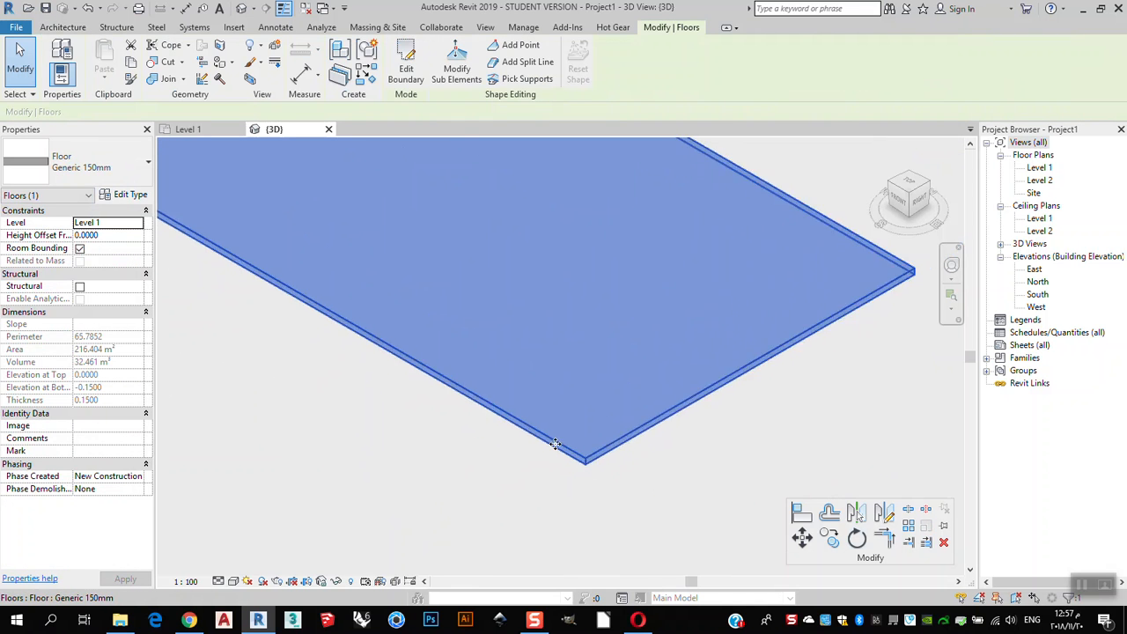
scroll(608, 473, "down", 4)
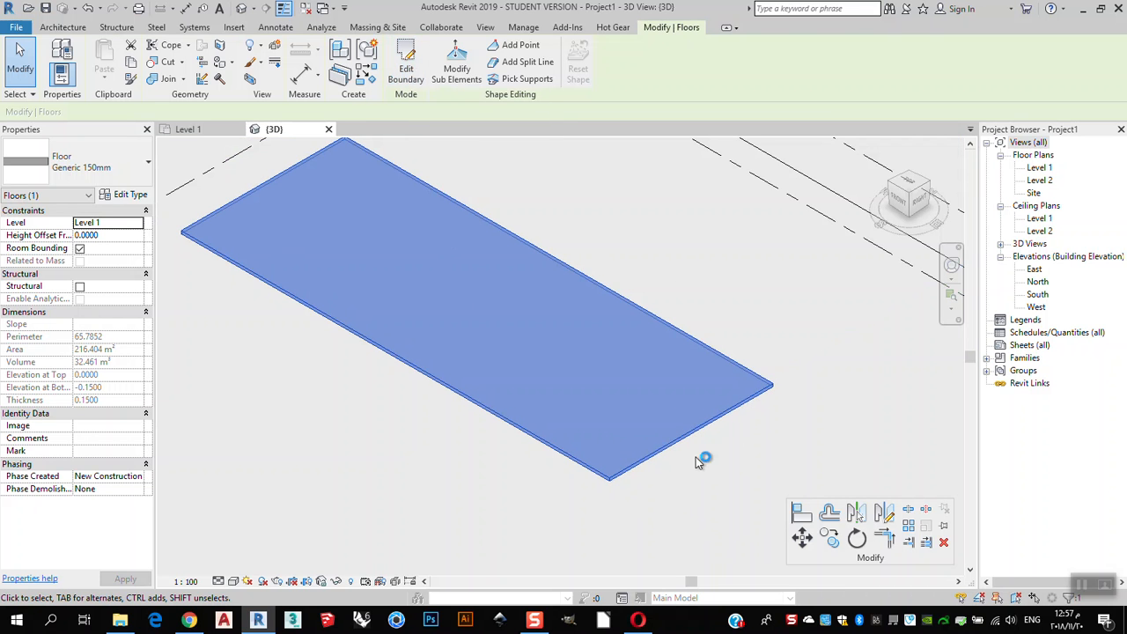
scroll(613, 489, "up", 3)
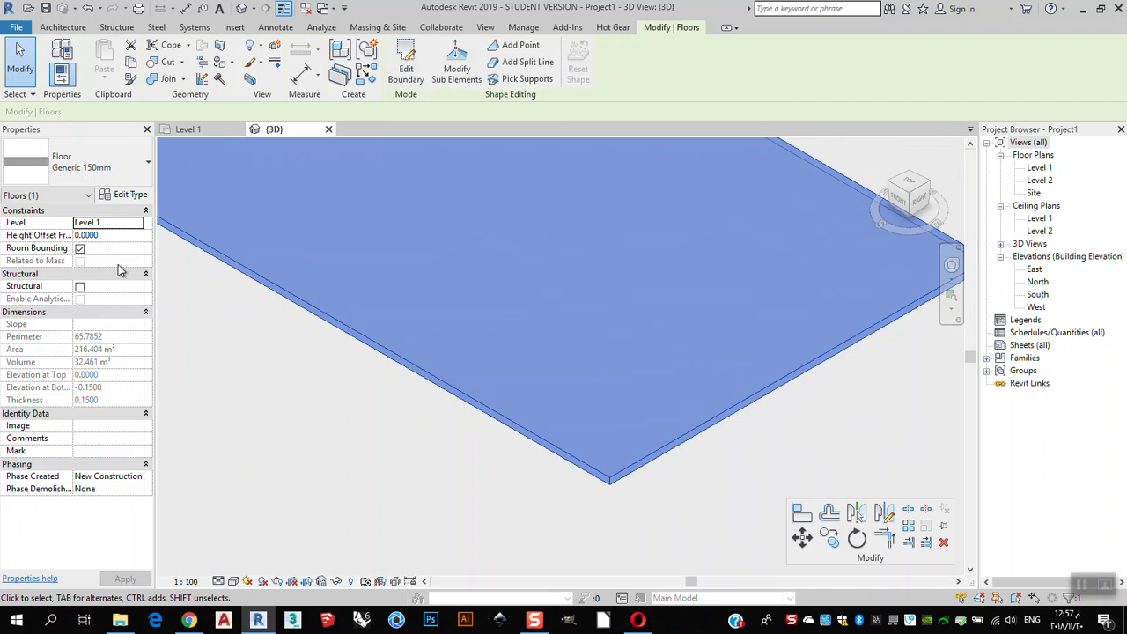
scroll(447, 427, "down", 5)
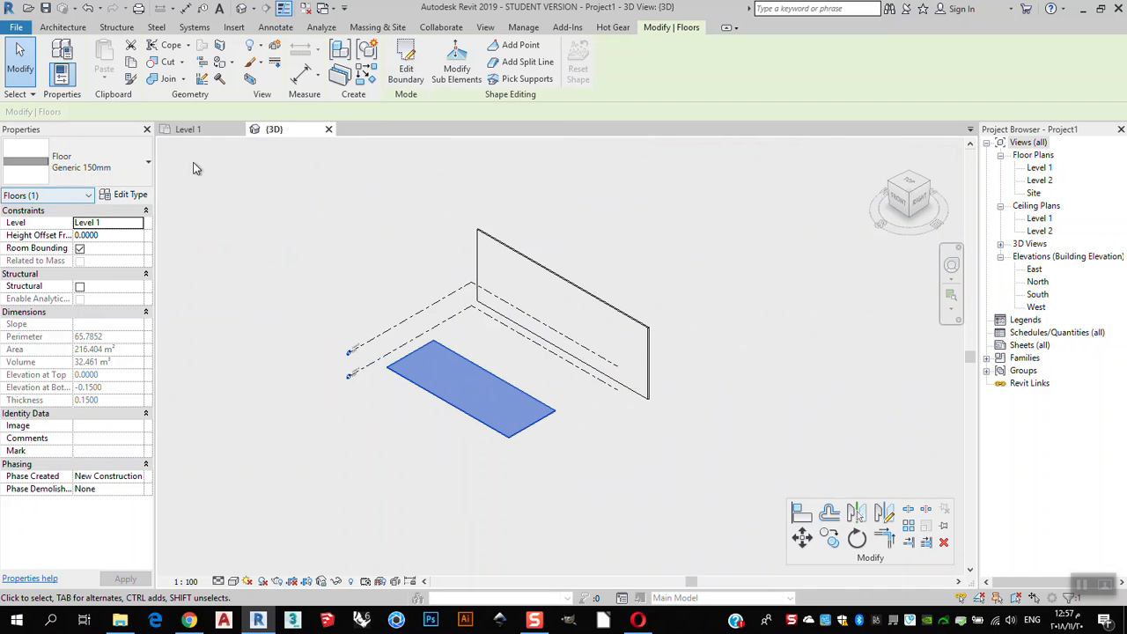
Step: Return to the Level 1 floor plan and delete both the wall and the floor
left_click(211, 133)
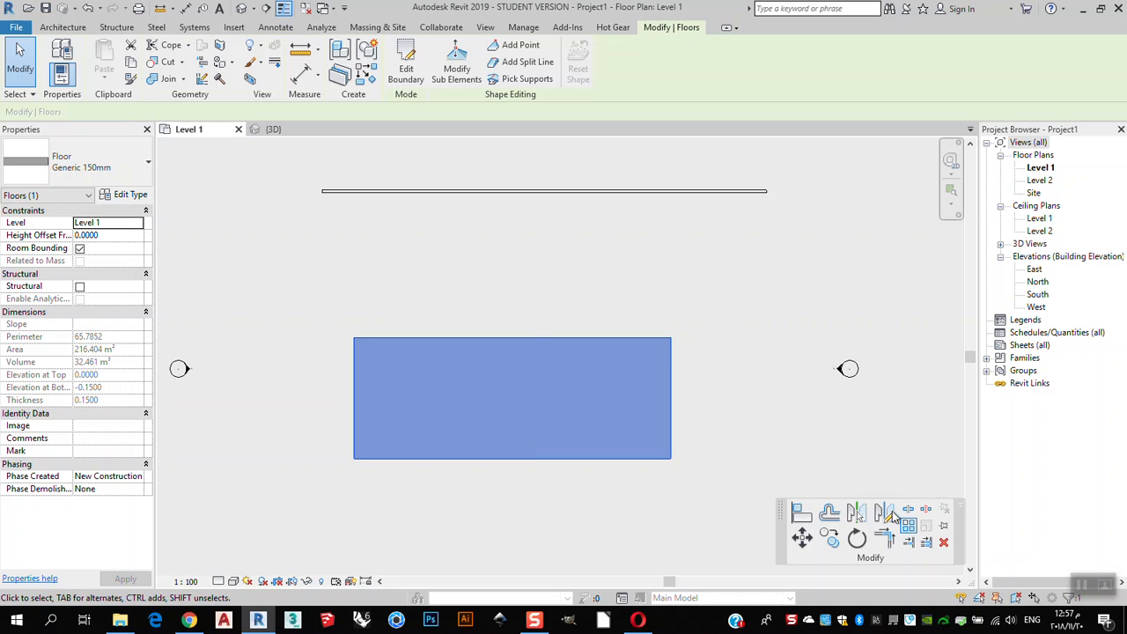
scroll(692, 238, "down", 3)
scroll(733, 213, "up", 2)
left_click_drag(734, 211, 464, 431)
key("Delete")
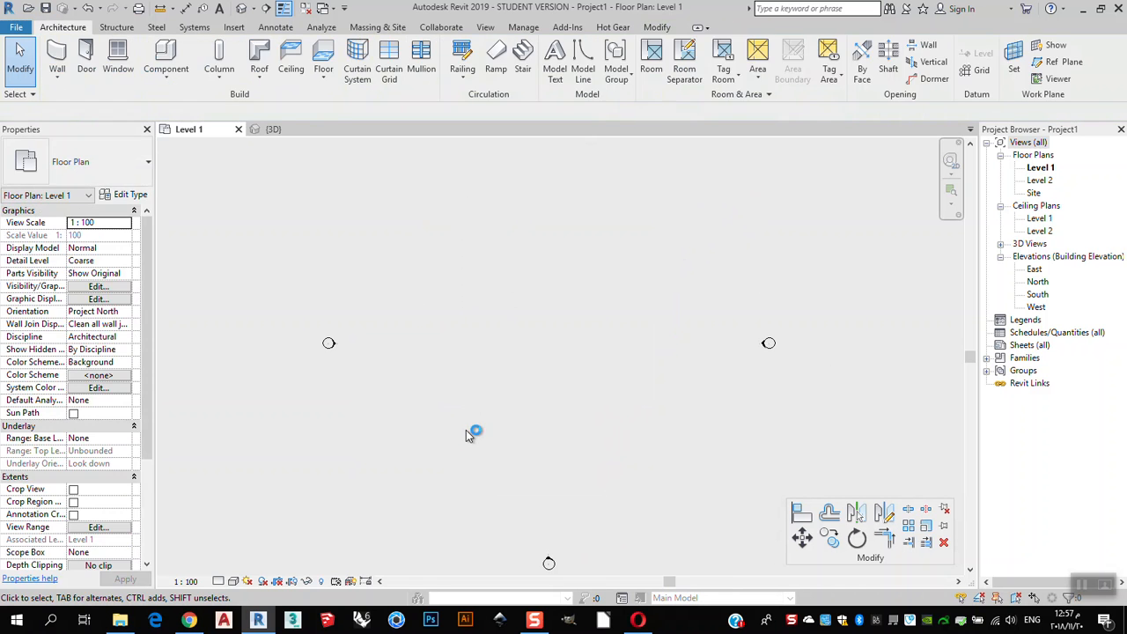
scroll(571, 345, "down", 1)
middle_click_drag(571, 341, 566, 359)
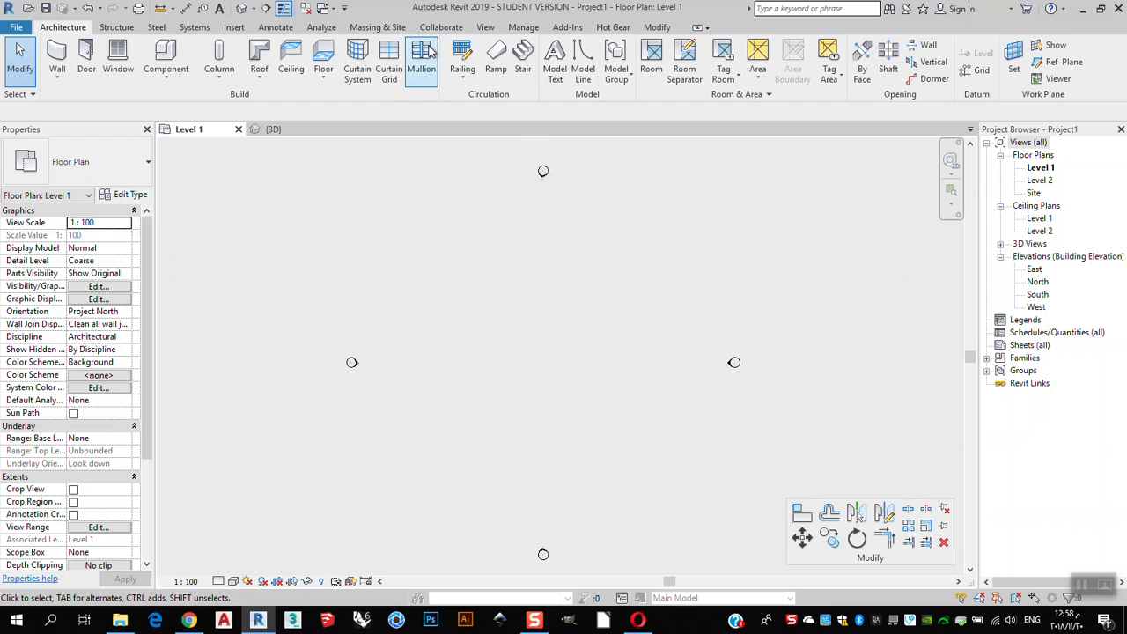
Step: Import the 3D model picture from the Documents folder and place it between the elevation markers in the plan
left_click(234, 28)
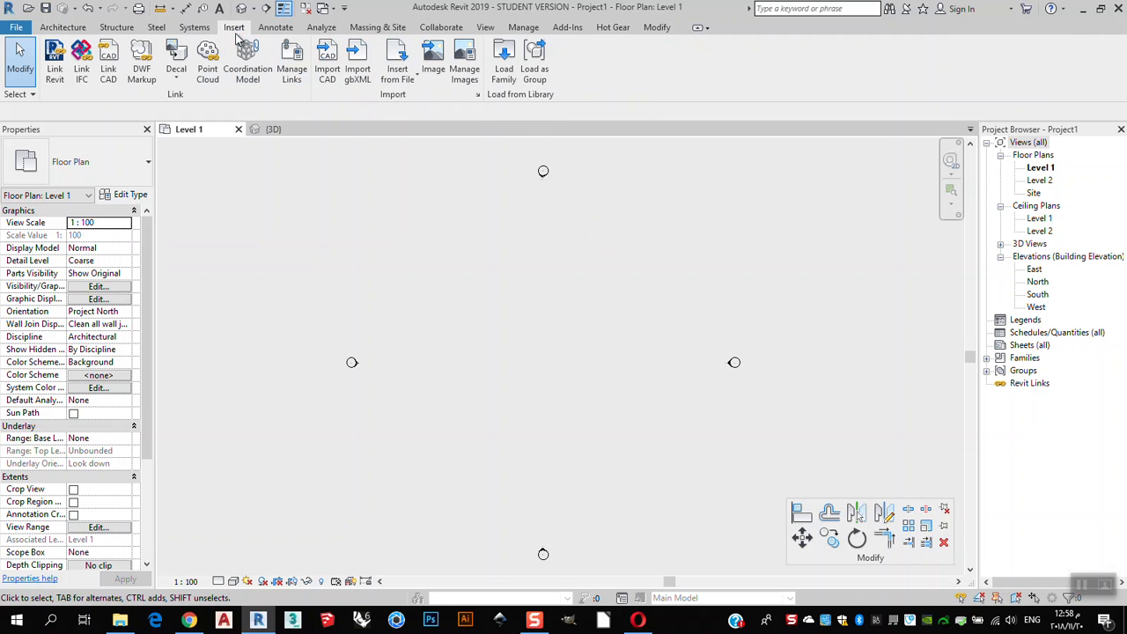
left_click(433, 58)
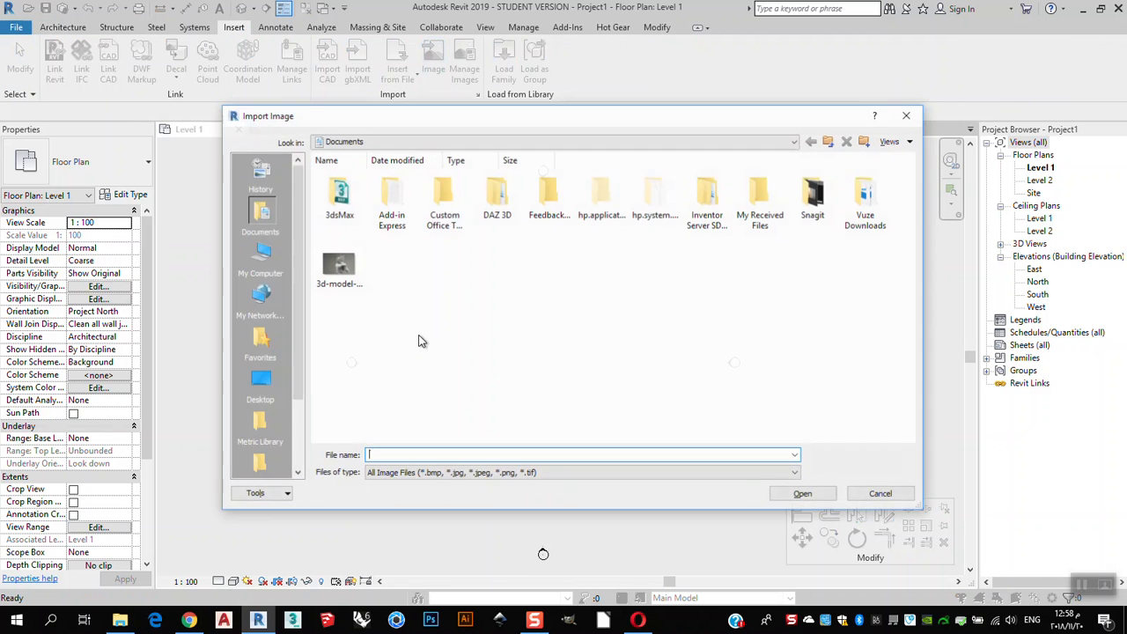
left_click(341, 270)
left_click(803, 494)
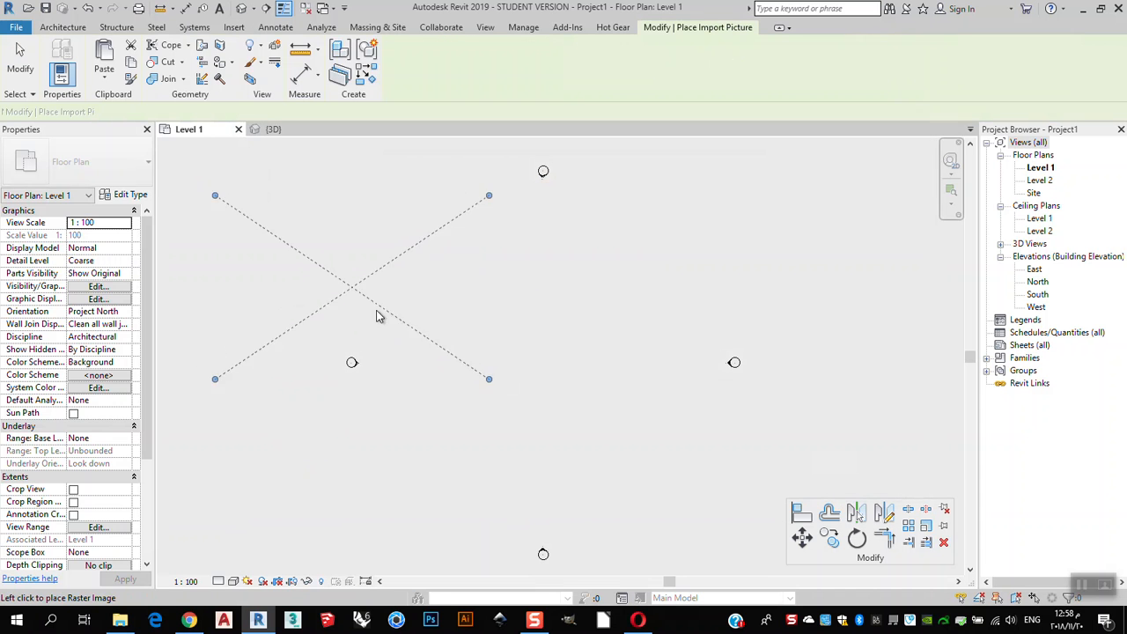
scroll(566, 311, "down", 3)
scroll(565, 316, "up", 5)
scroll(499, 334, "down", 2)
scroll(528, 336, "up", 3)
left_click(534, 334)
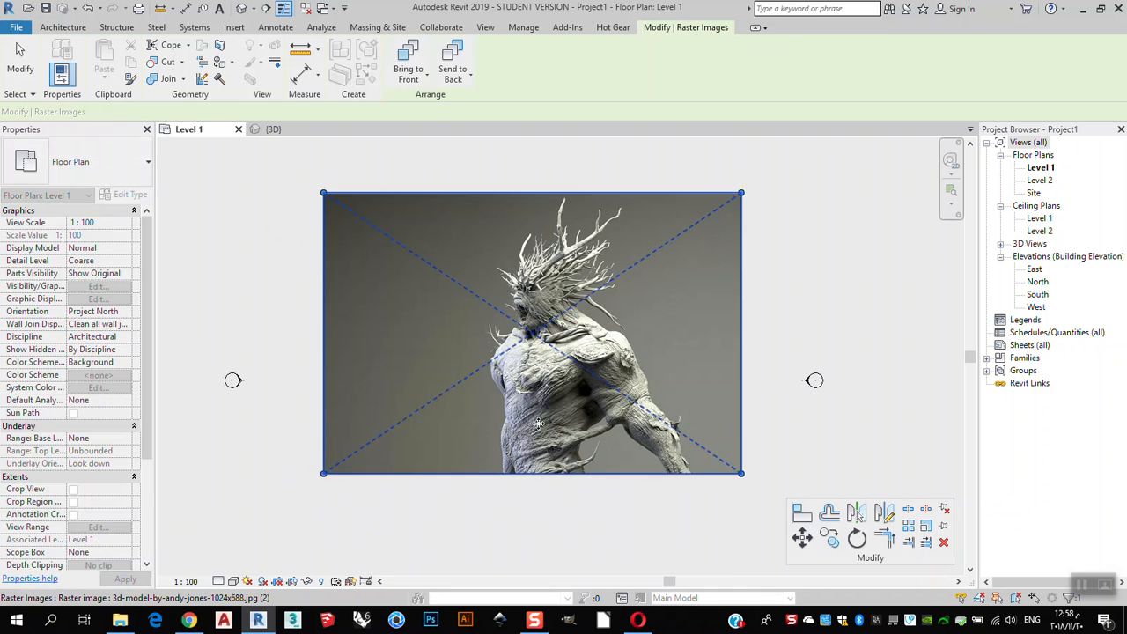
Step: Select the placed raster image and examine its width, height, Lock Proportions setting and corner grips
scroll(538, 300, "down", 2)
scroll(602, 274, "up", 1)
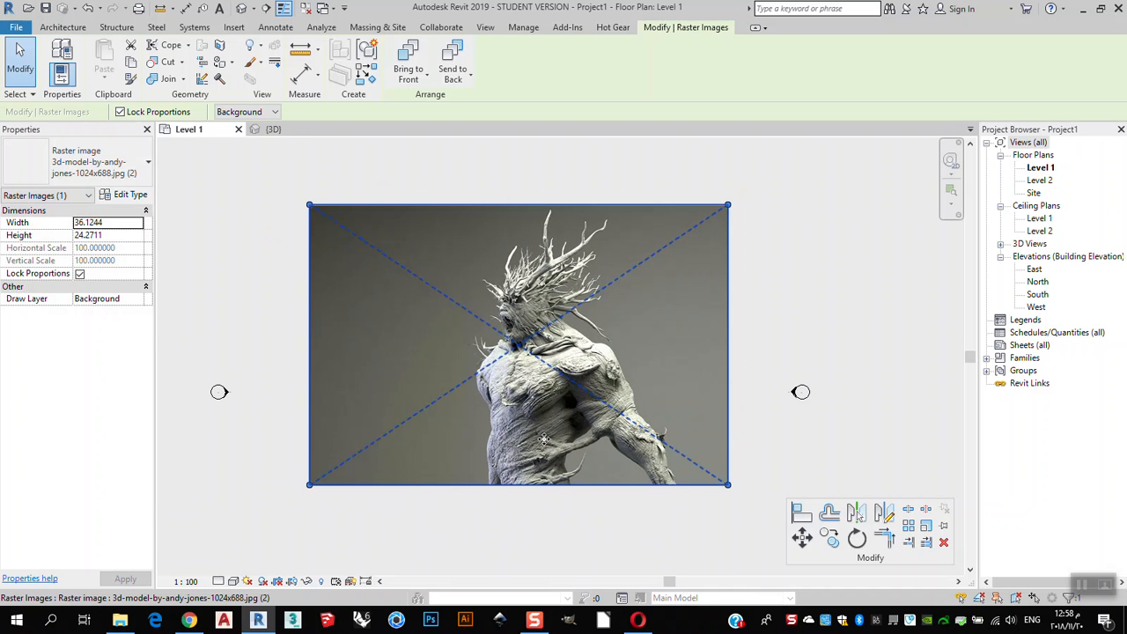
left_click(528, 526)
left_click(561, 401)
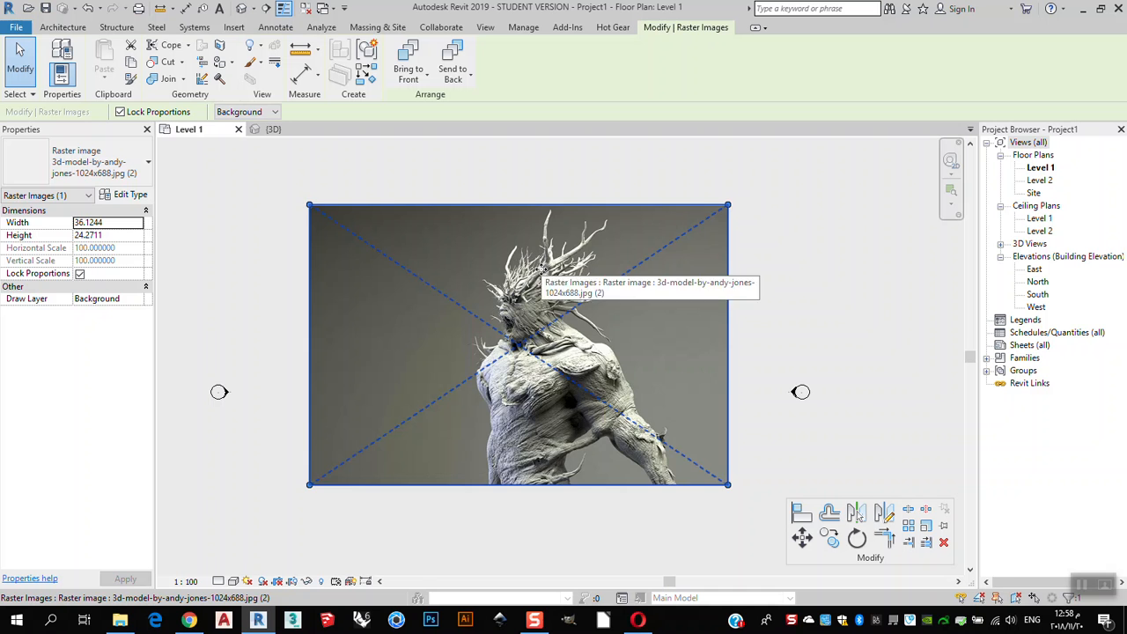
scroll(563, 264, "up", 2)
scroll(615, 211, "down", 2)
scroll(570, 223, "up", 1)
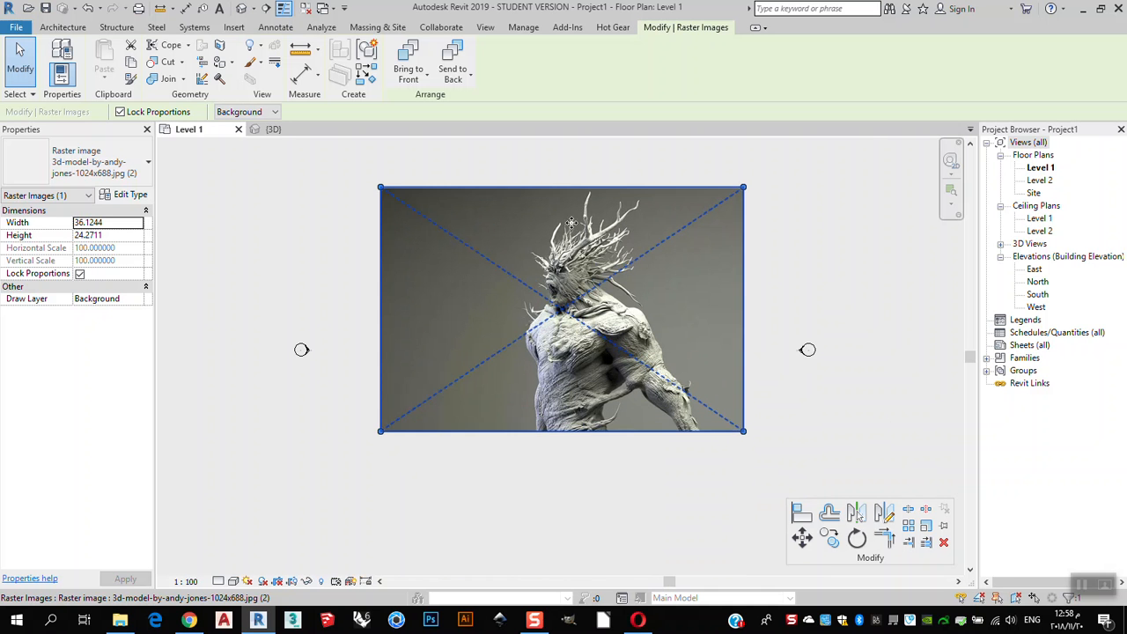
scroll(572, 287, "up", 3)
scroll(396, 417, "down", 1)
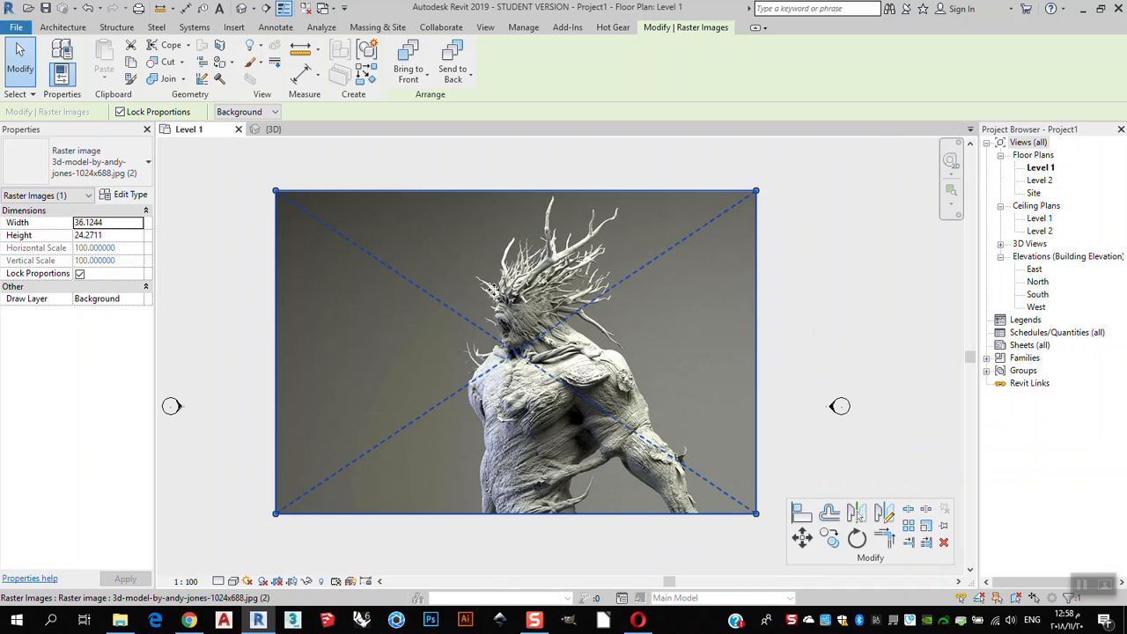
scroll(423, 359, "down", 1)
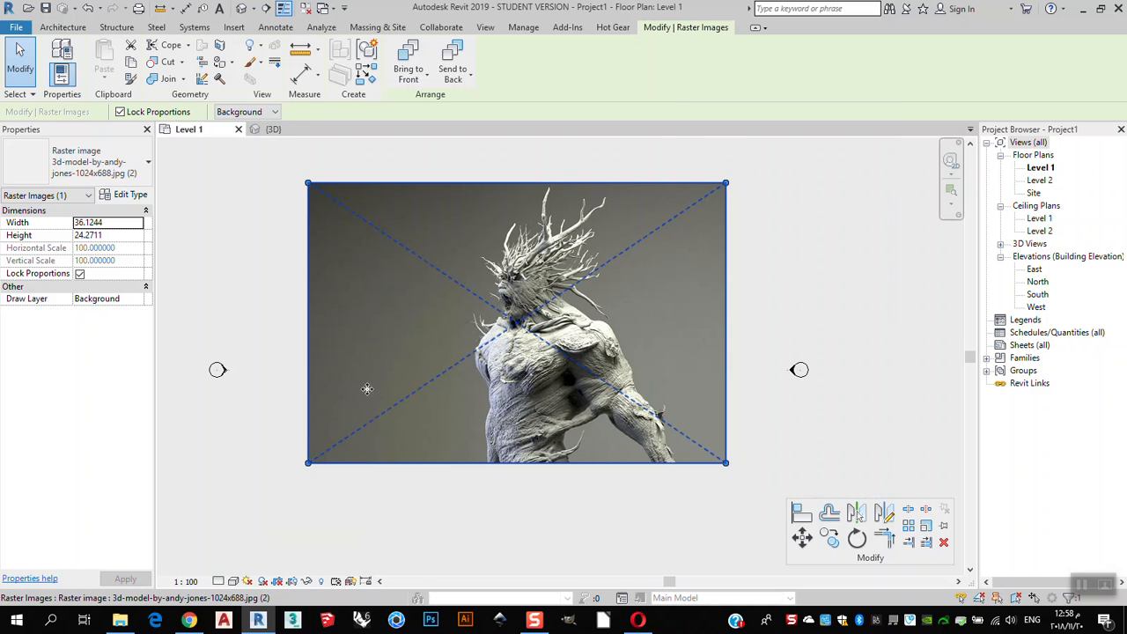
scroll(363, 403, "up", 1)
scroll(440, 348, "down", 1)
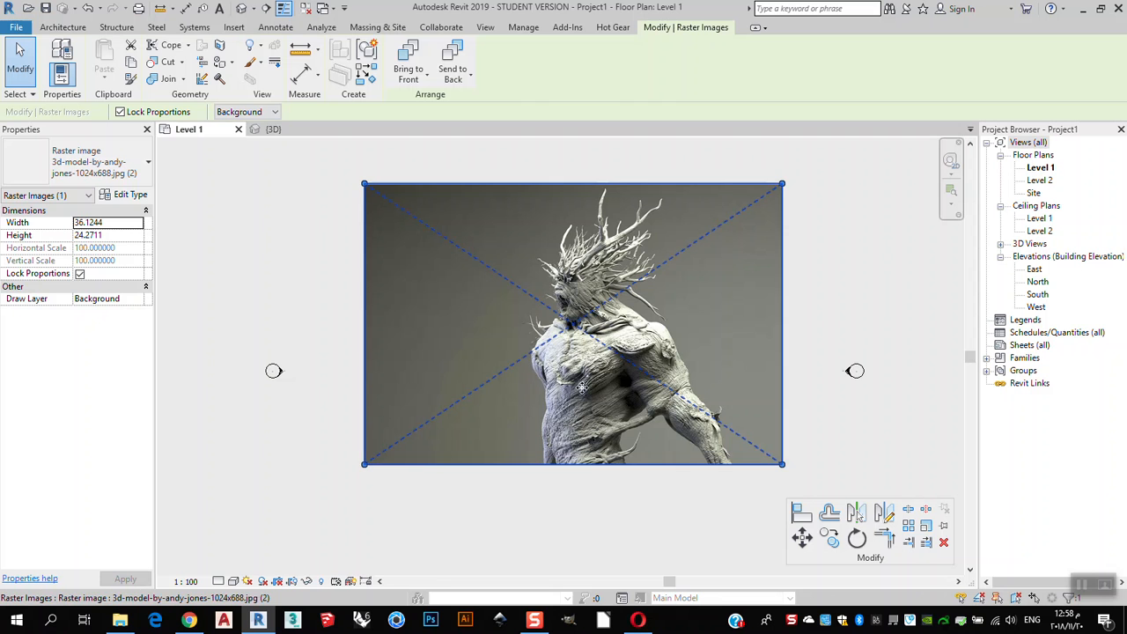
Step: Scale the image graphically from its lower-left corner, using the upper-left corner as reference point, to a height of 40 m
left_click(707, 533)
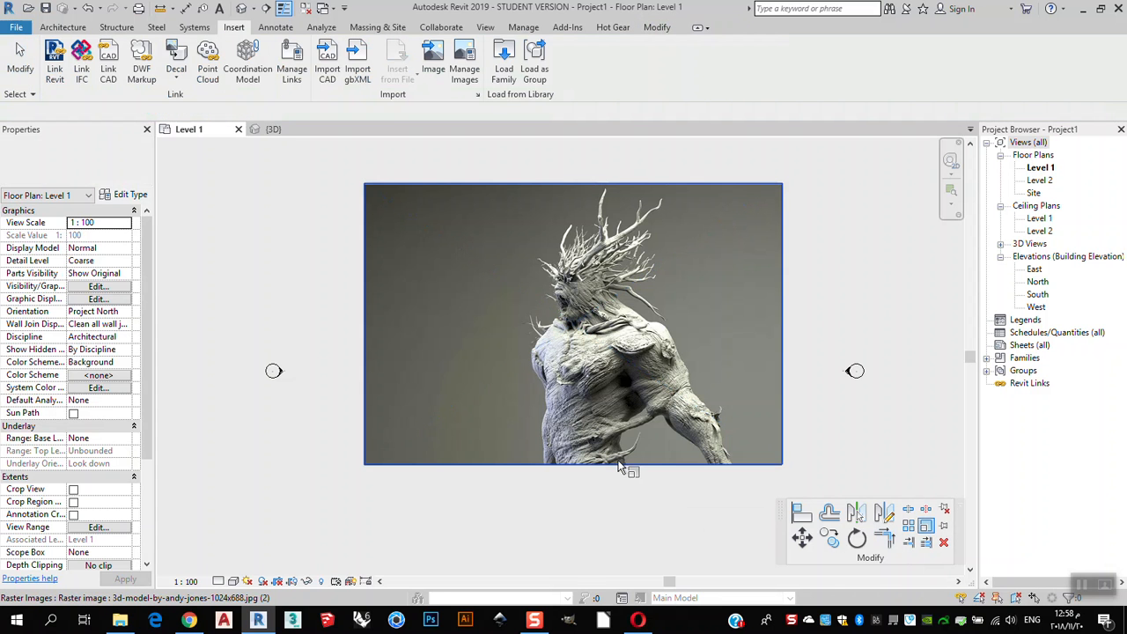
left_click(544, 468)
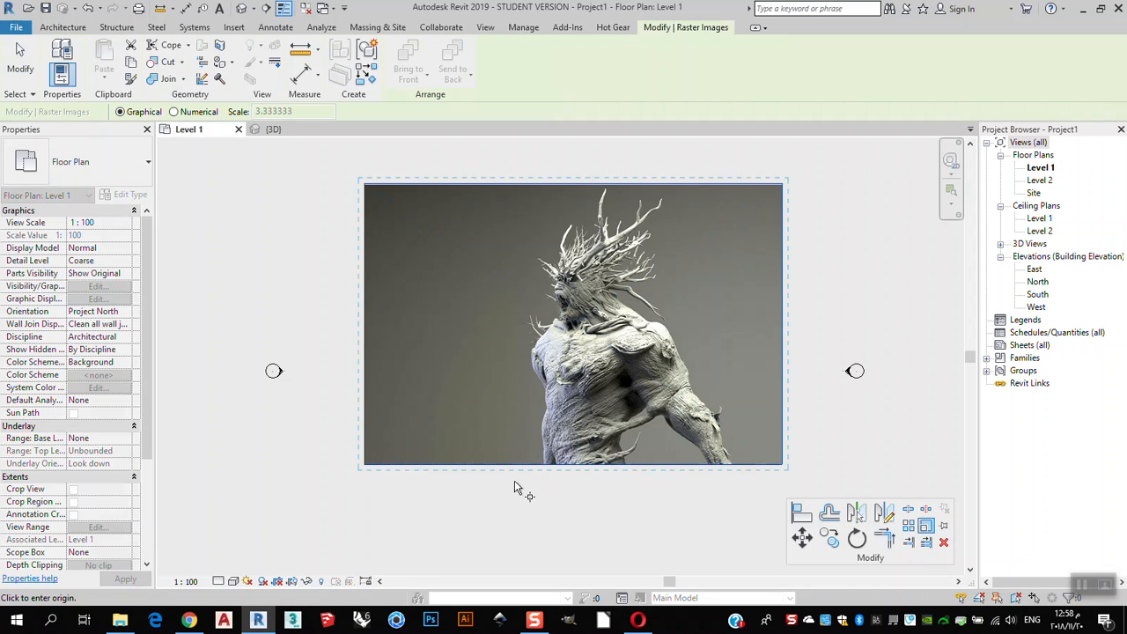
left_click(365, 467)
left_click(363, 185)
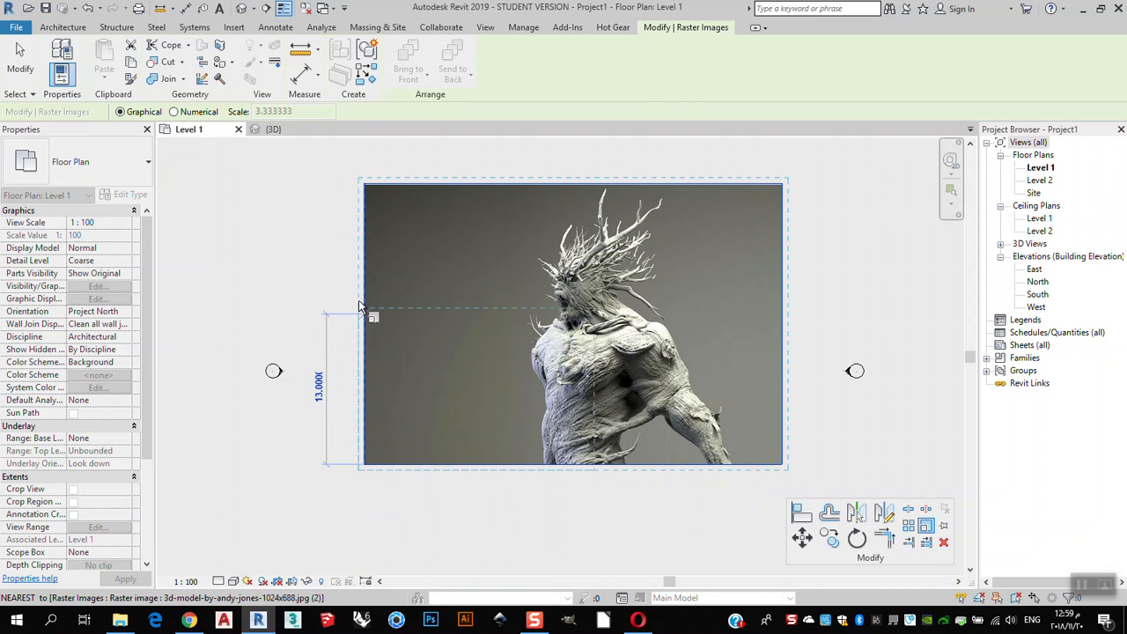
scroll(366, 317, "up", 2)
scroll(368, 323, "down", 3)
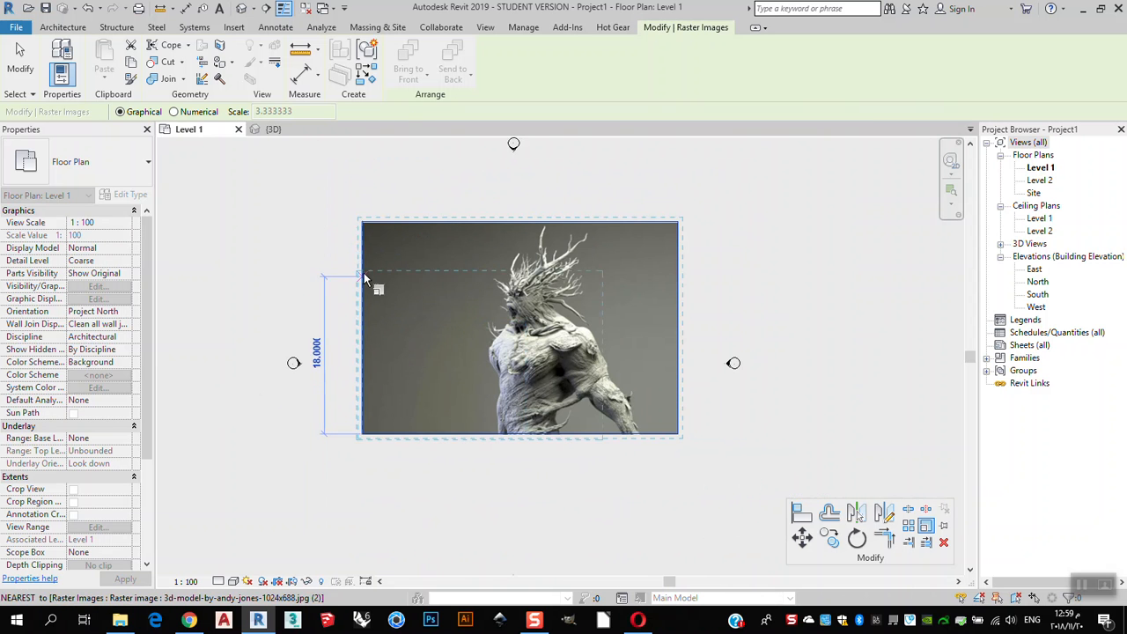
left_click(405, 211)
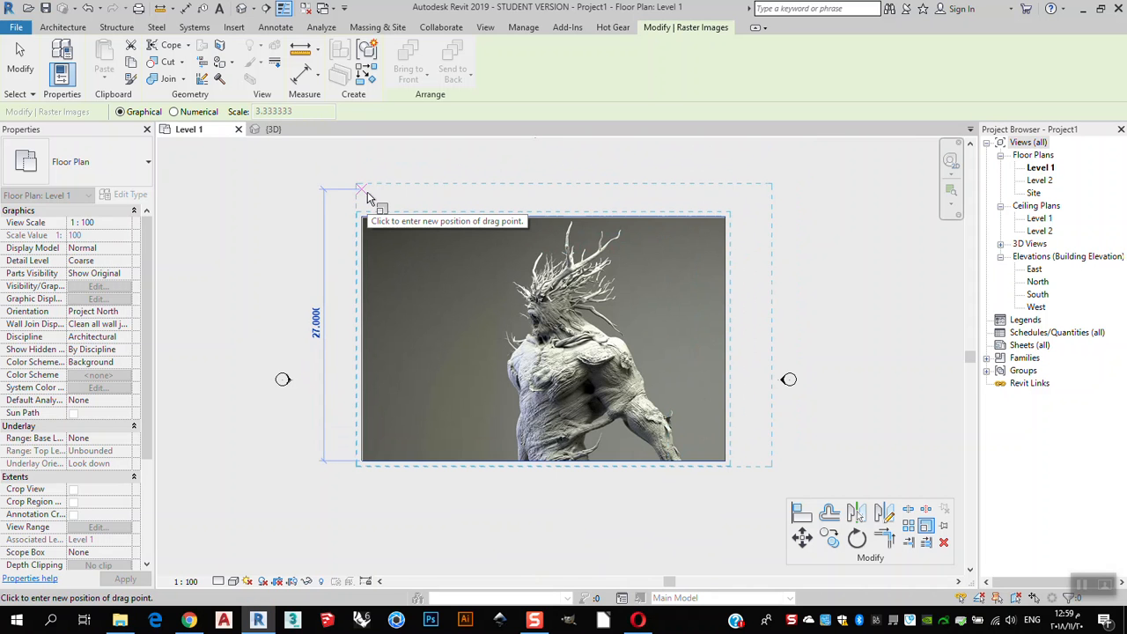
type("40")
key("Return")
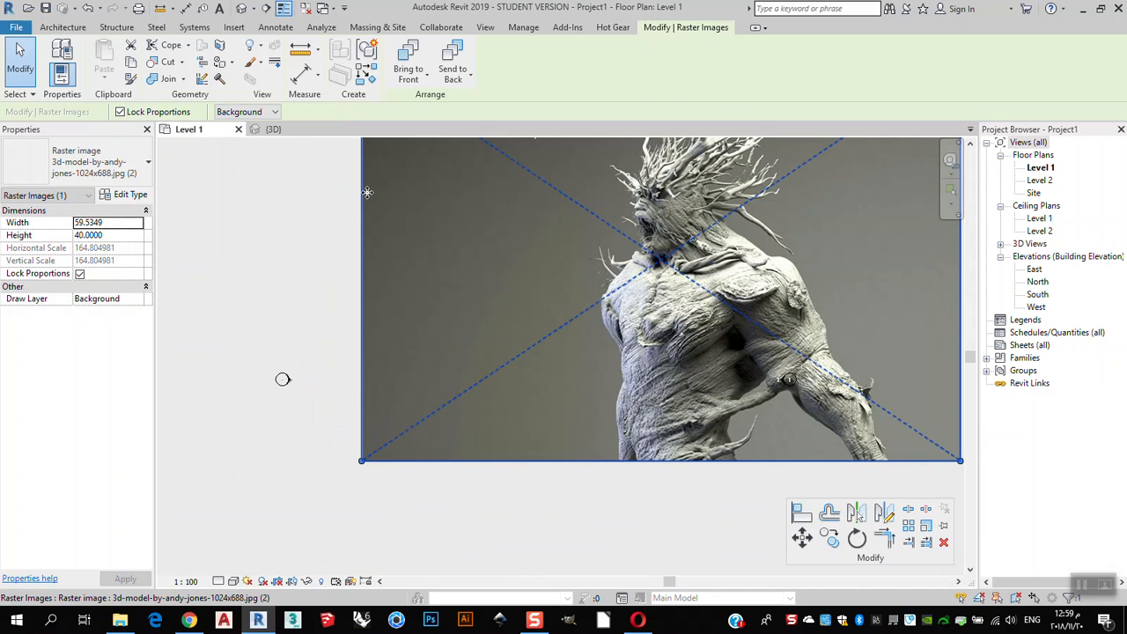
scroll(563, 495, "down", 2)
left_click(563, 494)
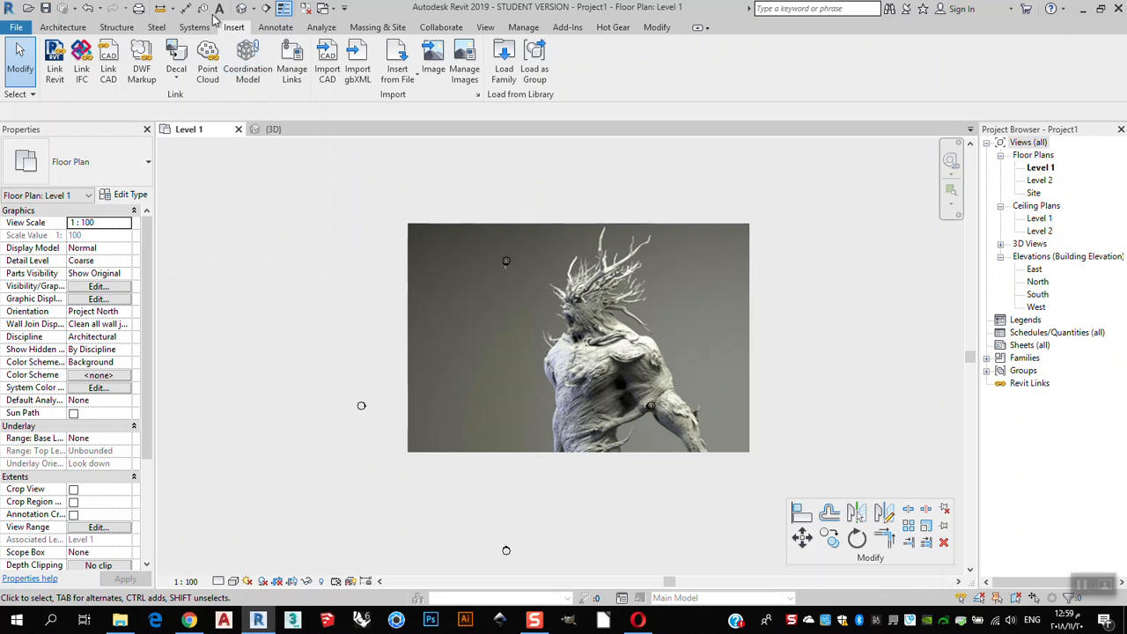
Step: Measure the image's left edge from its upper-left to its lower-left corner
left_click(160, 9)
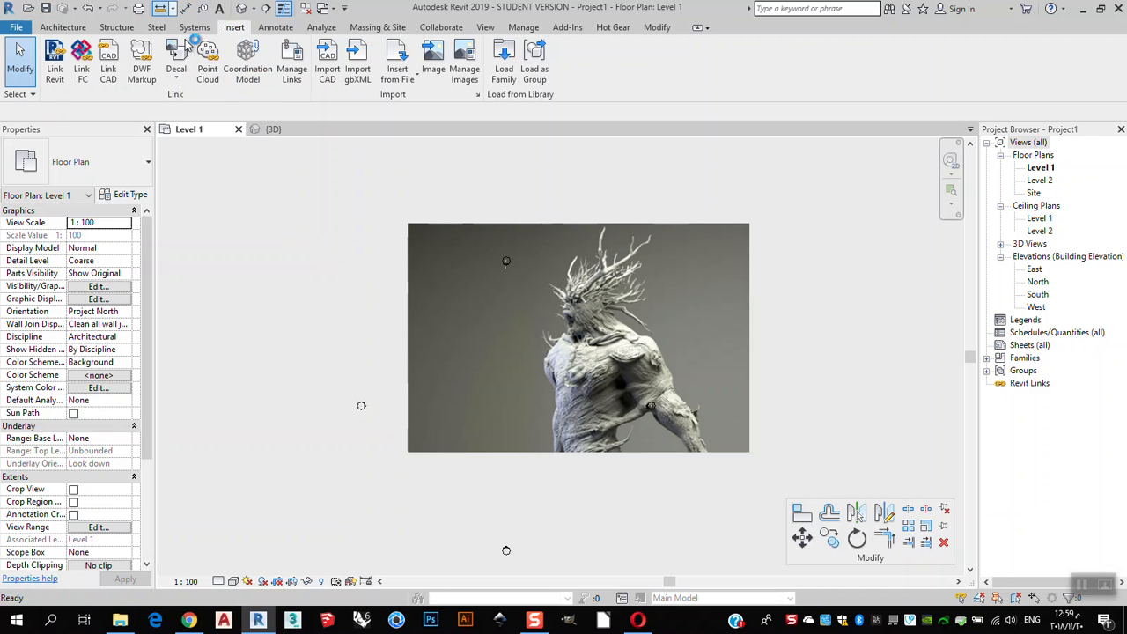
left_click(407, 222)
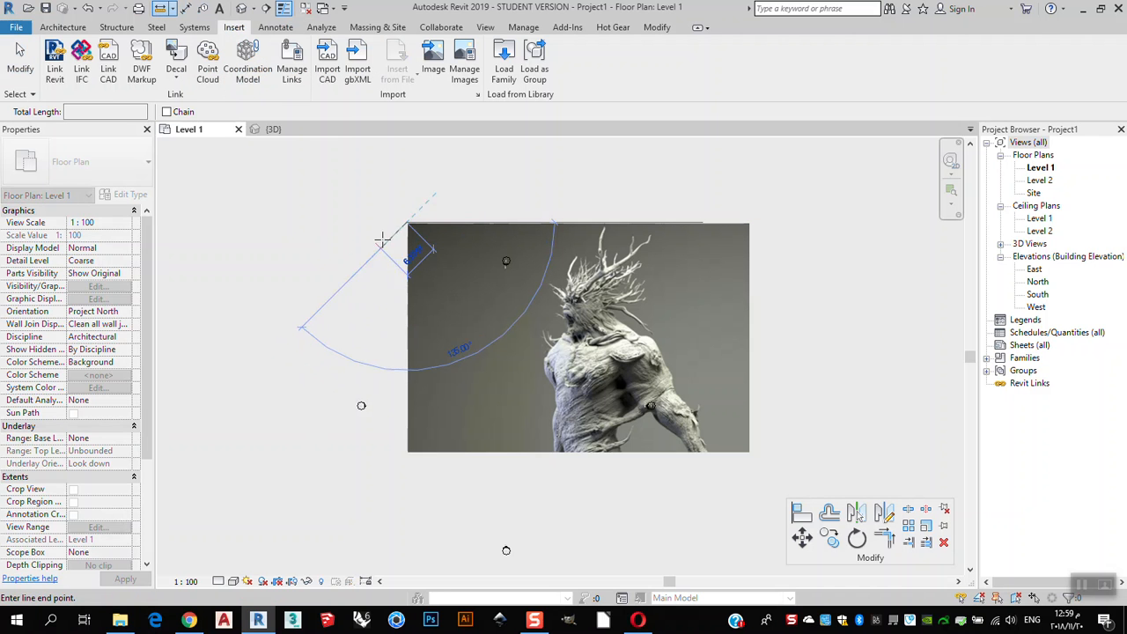
left_click(407, 451)
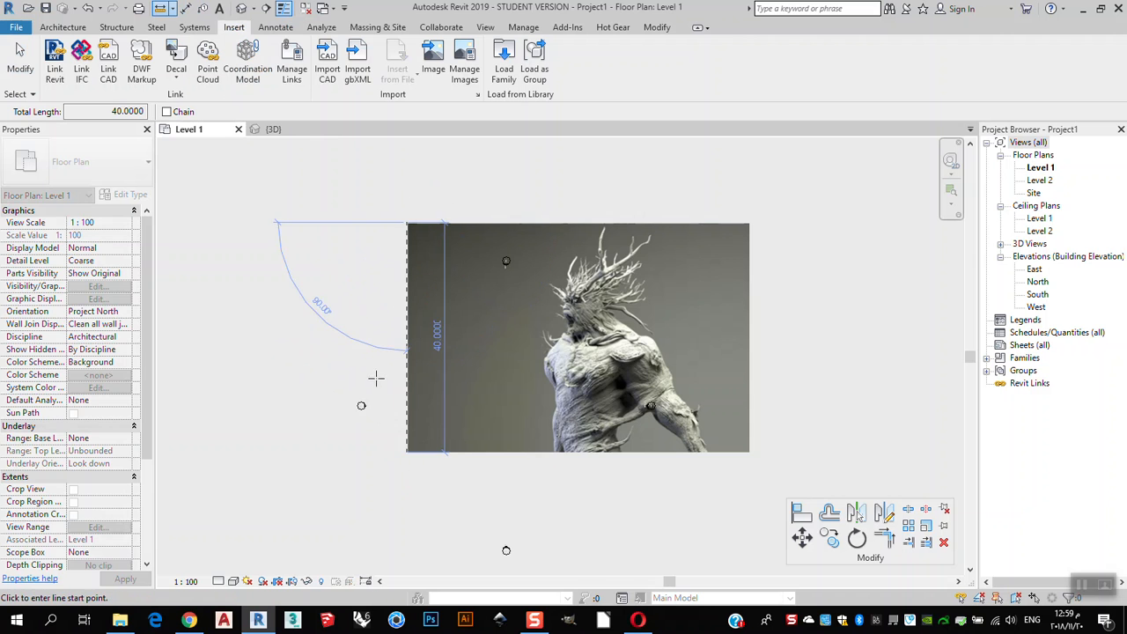
scroll(429, 350, "up", 5)
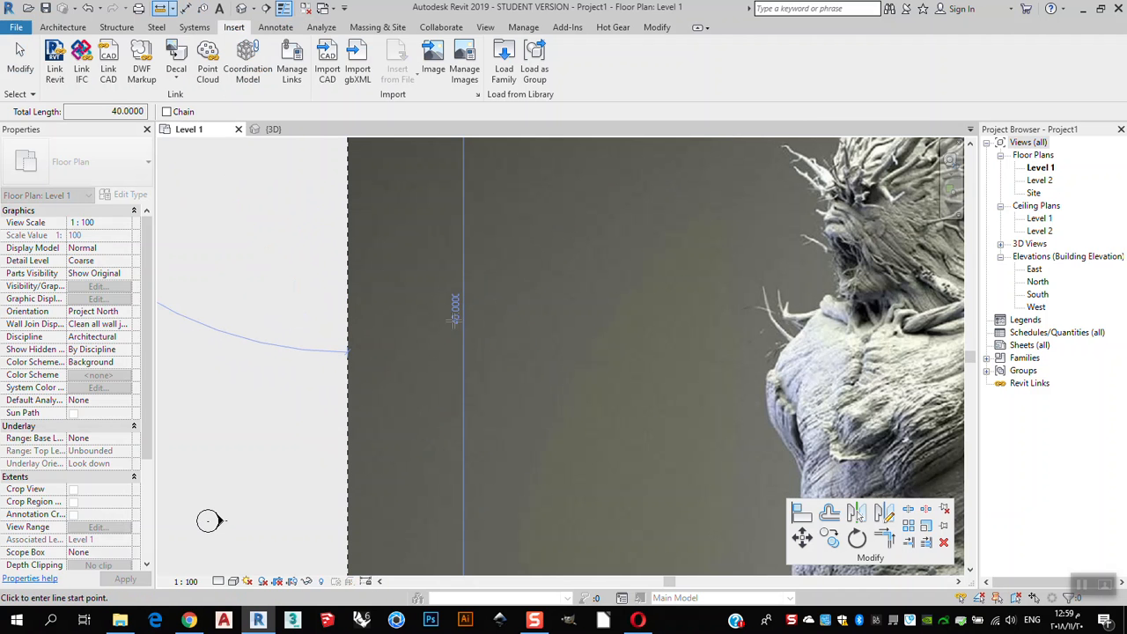
scroll(452, 321, "down", 5)
left_click(20, 62)
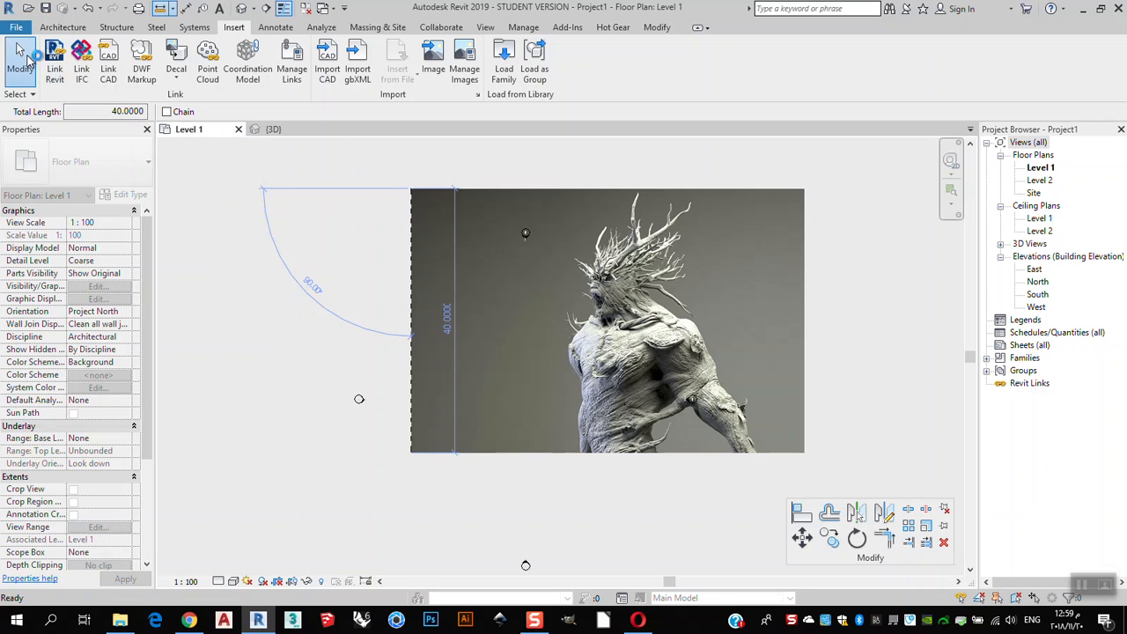
Step: Shrink the image by its upper-right corner grip, with proportions locked, to about 29.5 m wide and 19.8 m high
left_click(608, 322)
scroll(608, 322, "up", 3)
scroll(634, 322, "down", 4)
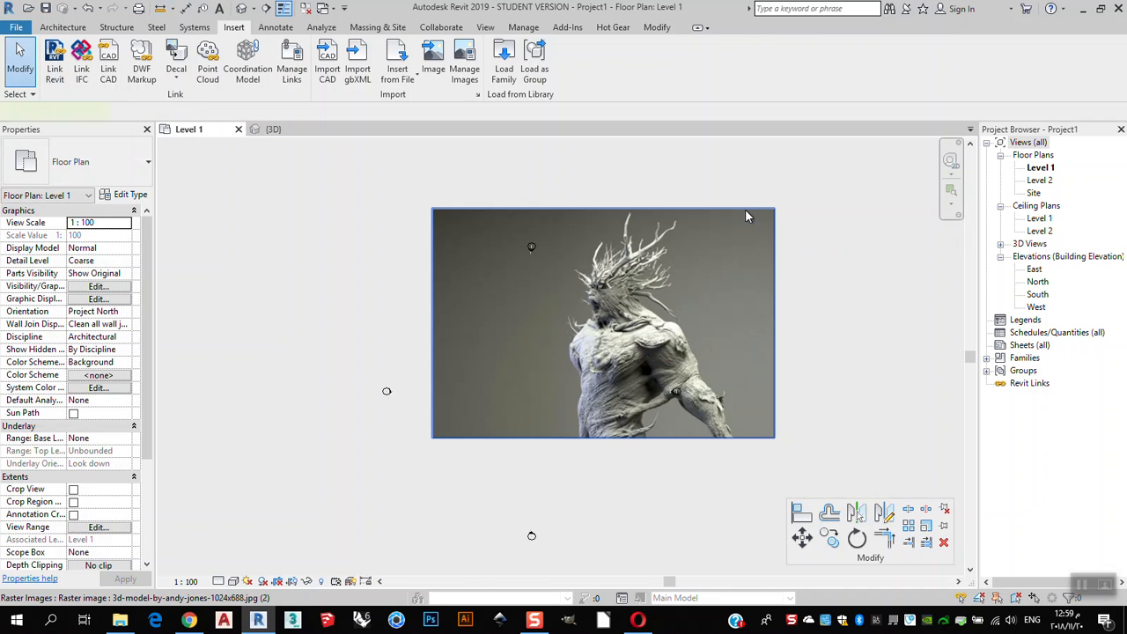
left_click(666, 321)
scroll(714, 287, "up", 1)
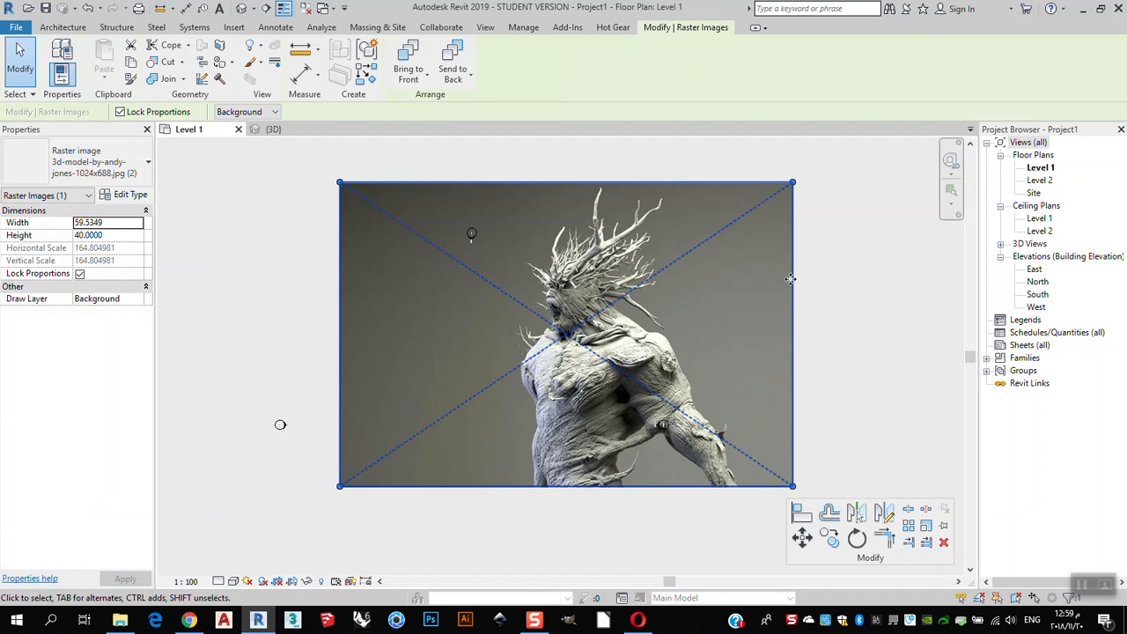
scroll(790, 279, "down", 2)
left_click(830, 254)
left_click(781, 268)
left_click_drag(783, 239, 600, 335)
scroll(650, 325, "up", 3)
middle_click_drag(650, 324, 760, 233)
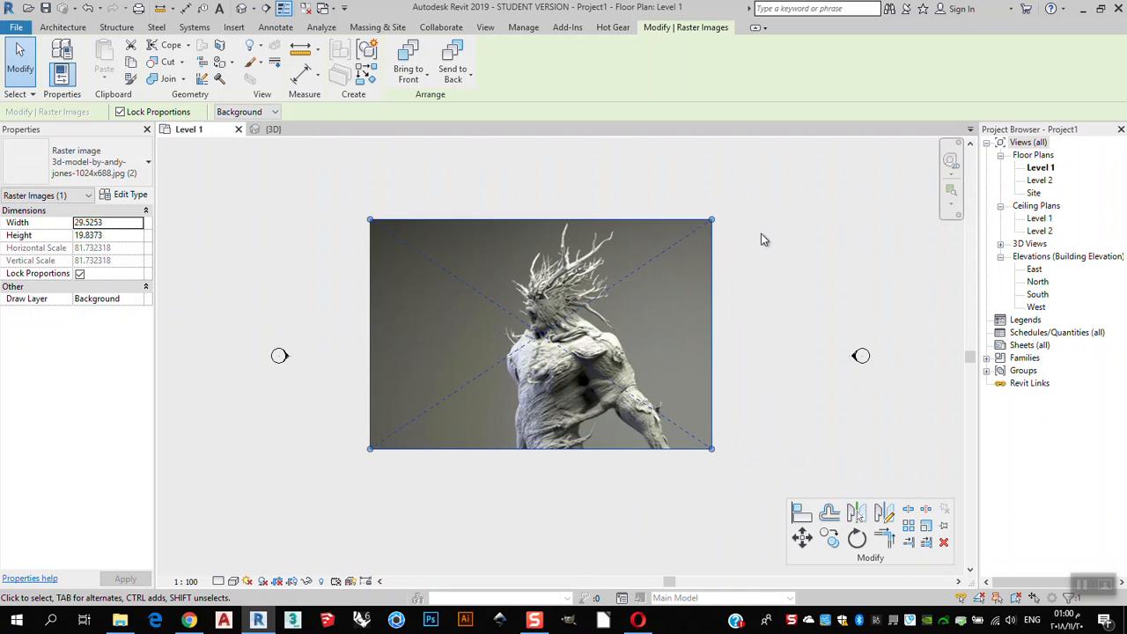
scroll(761, 234, "down", 1)
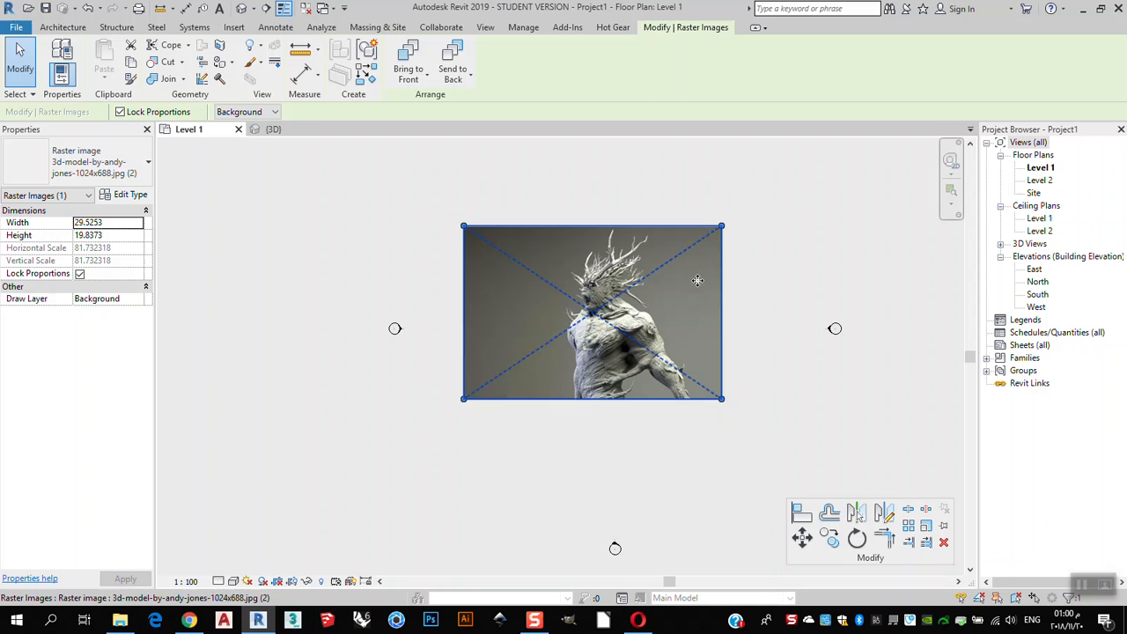
Step: Scale the image graphically from the bottom edge below the figure, using a point level with its head as reference, to a distance of 25 m
left_click(925, 525)
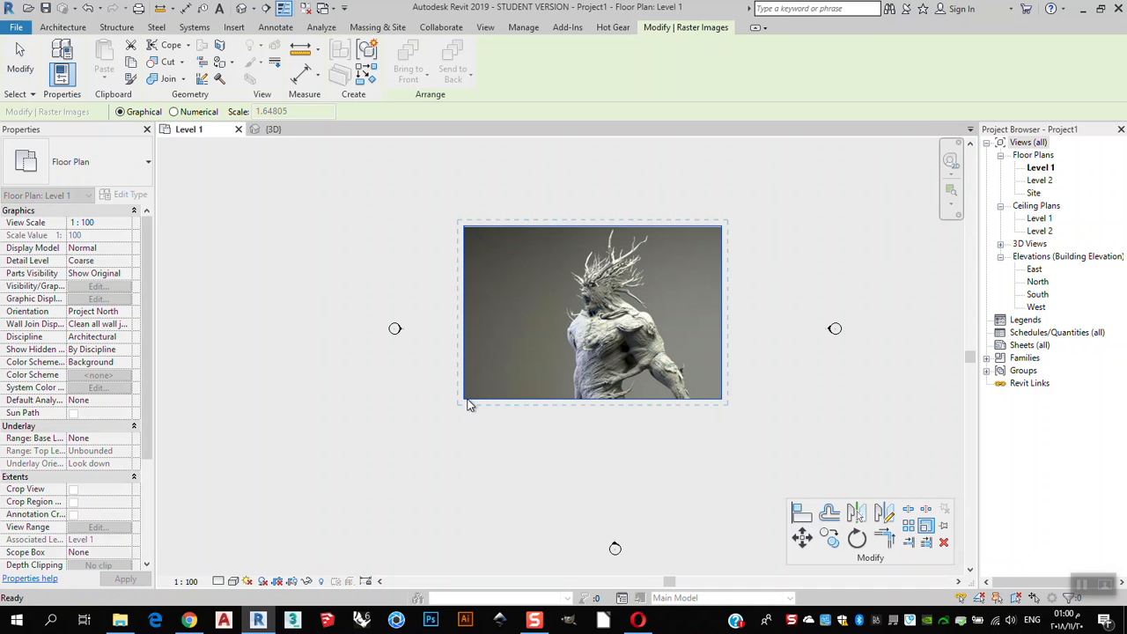
left_click(573, 399)
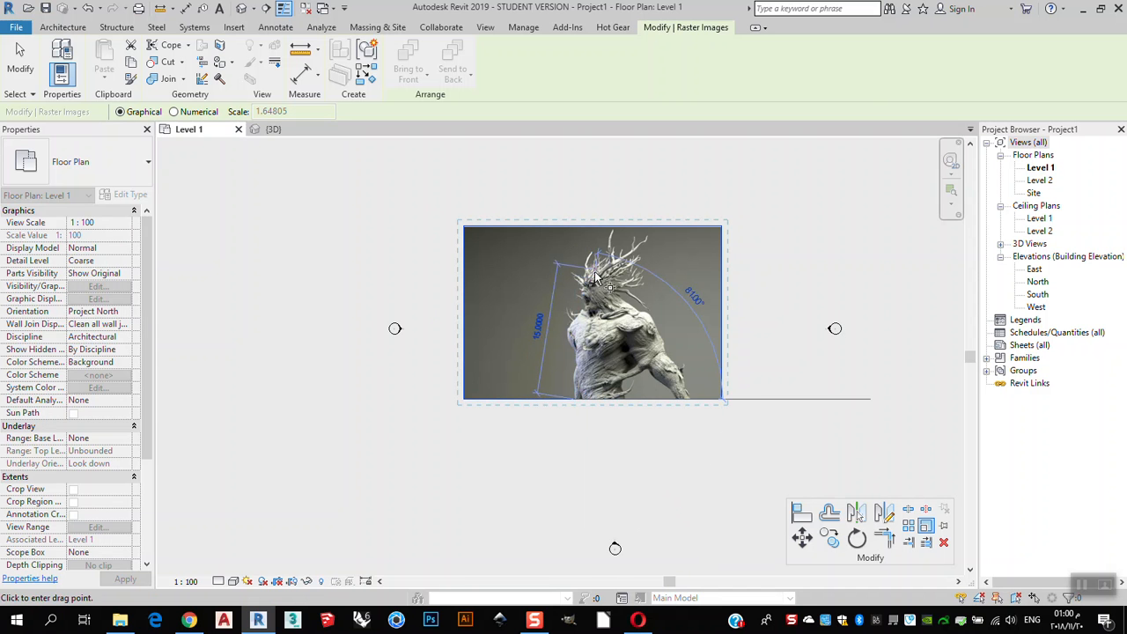
scroll(593, 272, "up", 2)
scroll(563, 519, "down", 2)
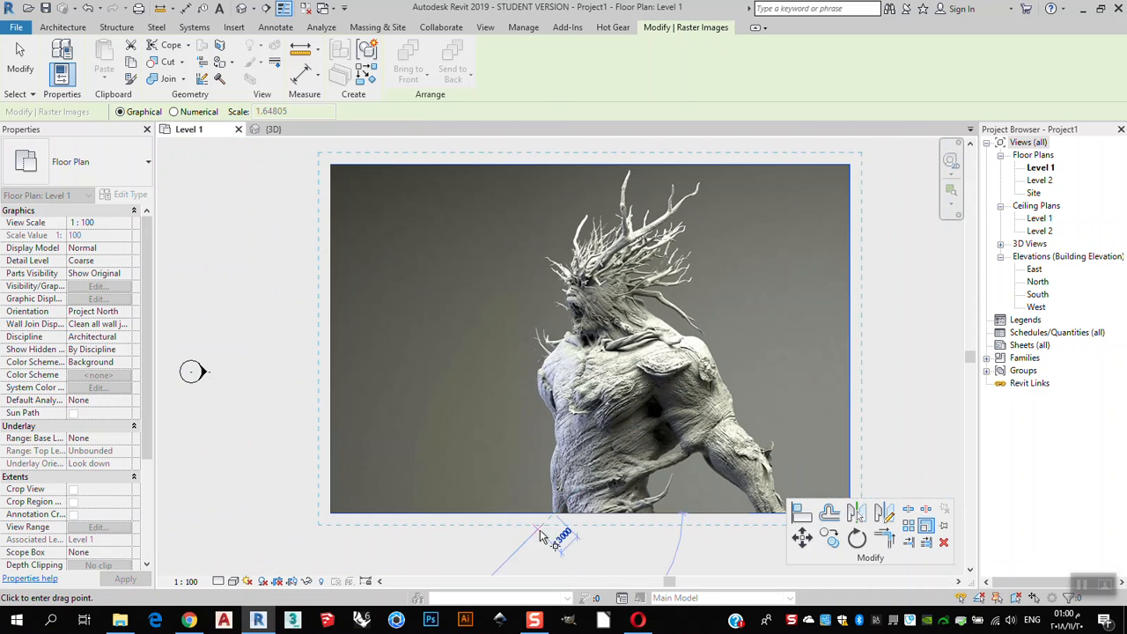
left_click(552, 514)
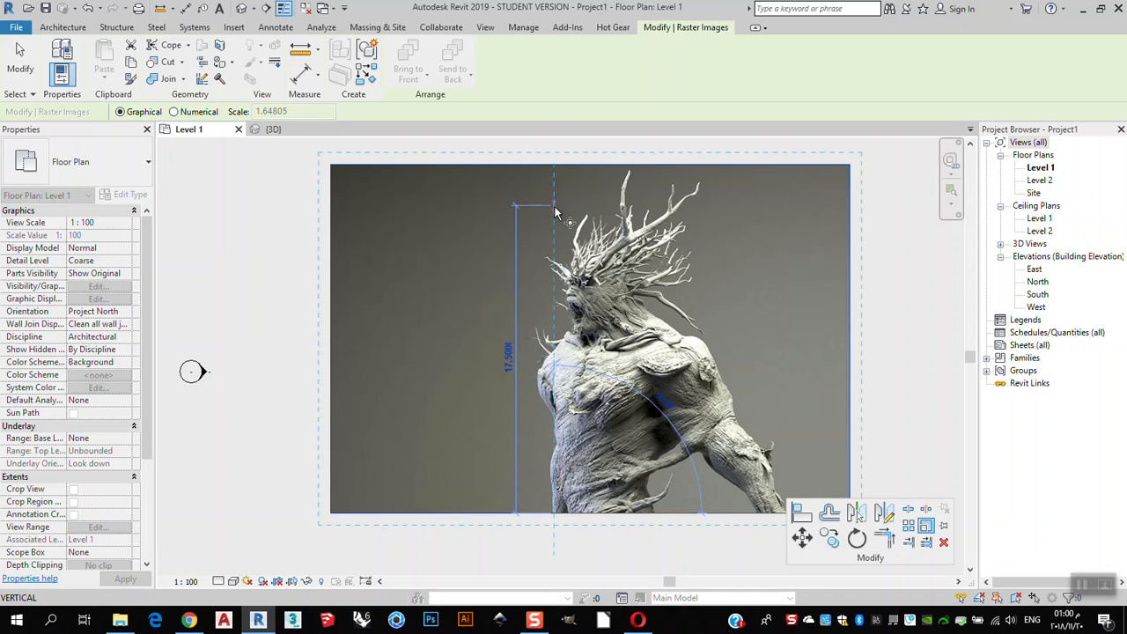
left_click(553, 254)
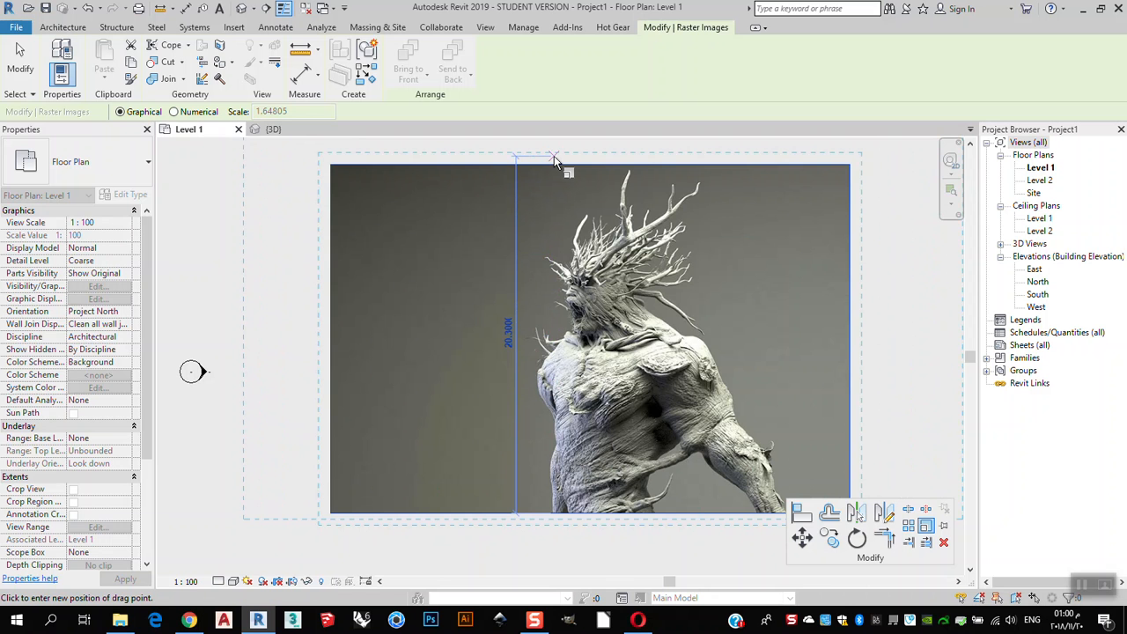
type("25")
key("Return")
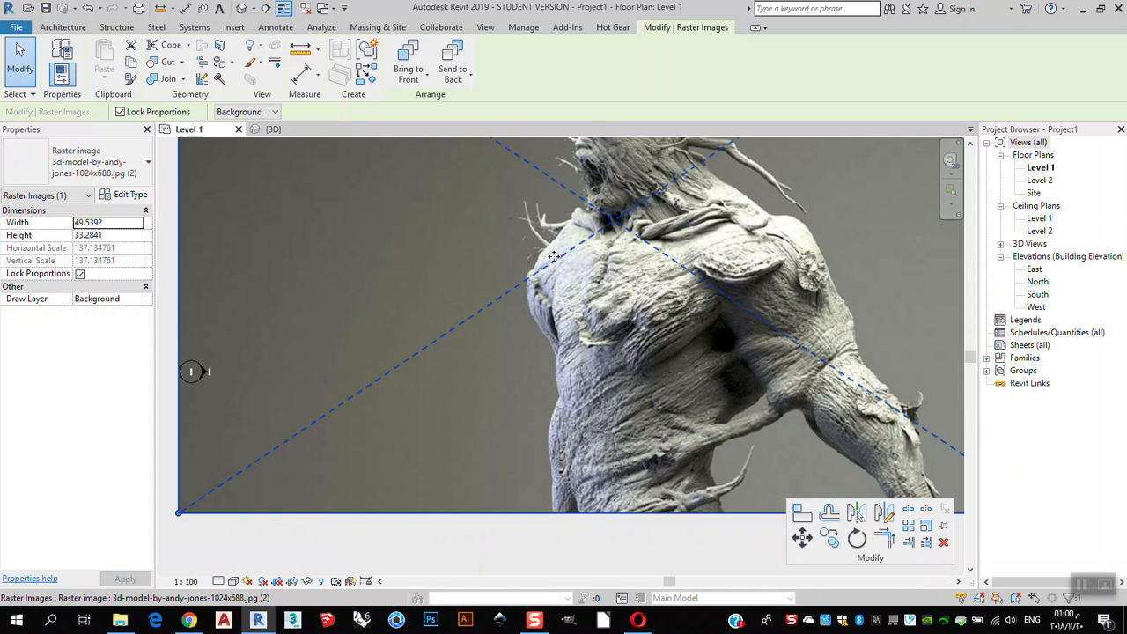
scroll(577, 294, "down", 2)
middle_click_drag(571, 383, 554, 452)
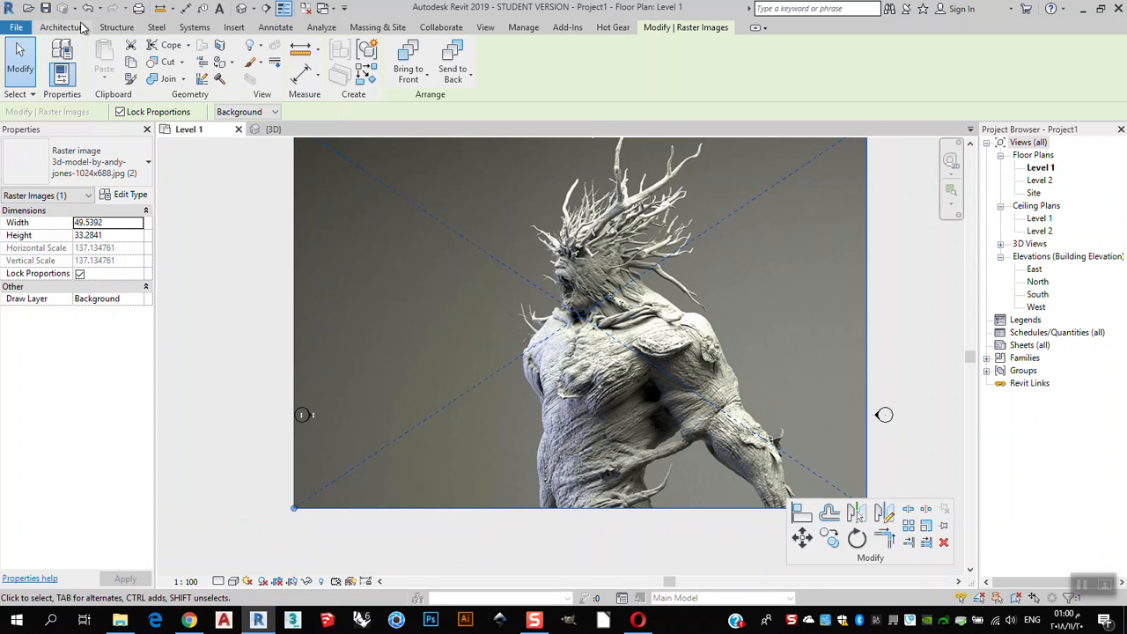
Step: Measure the vertical distance from the image's bottom edge below the figure up to its head
left_click(163, 11)
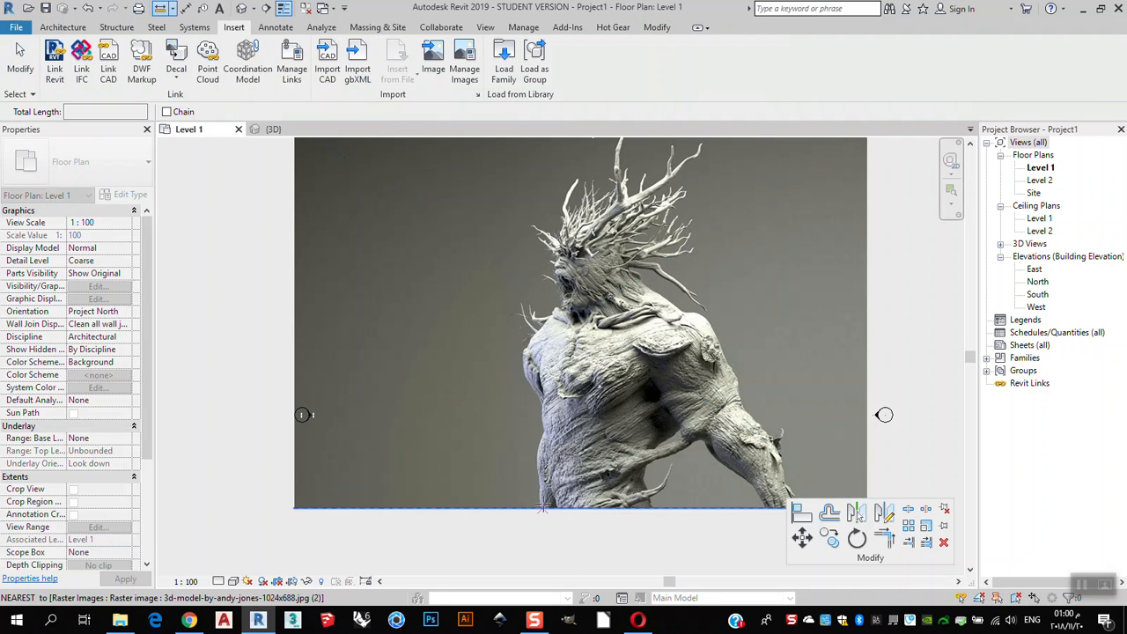
left_click(539, 510)
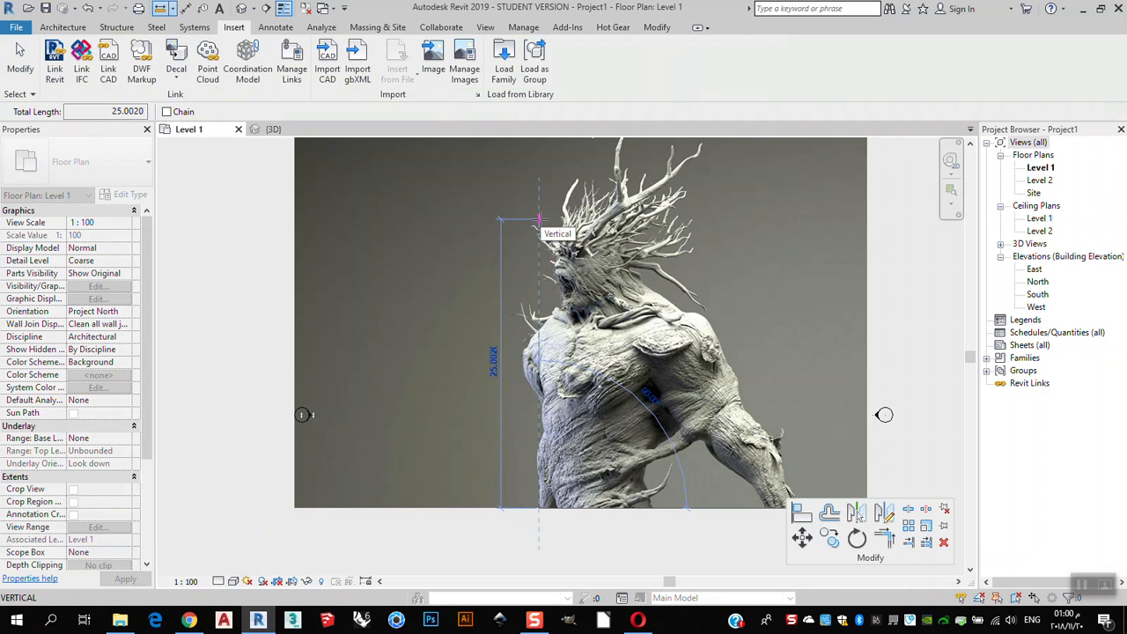
left_click(539, 219)
scroll(528, 325, "up", 2)
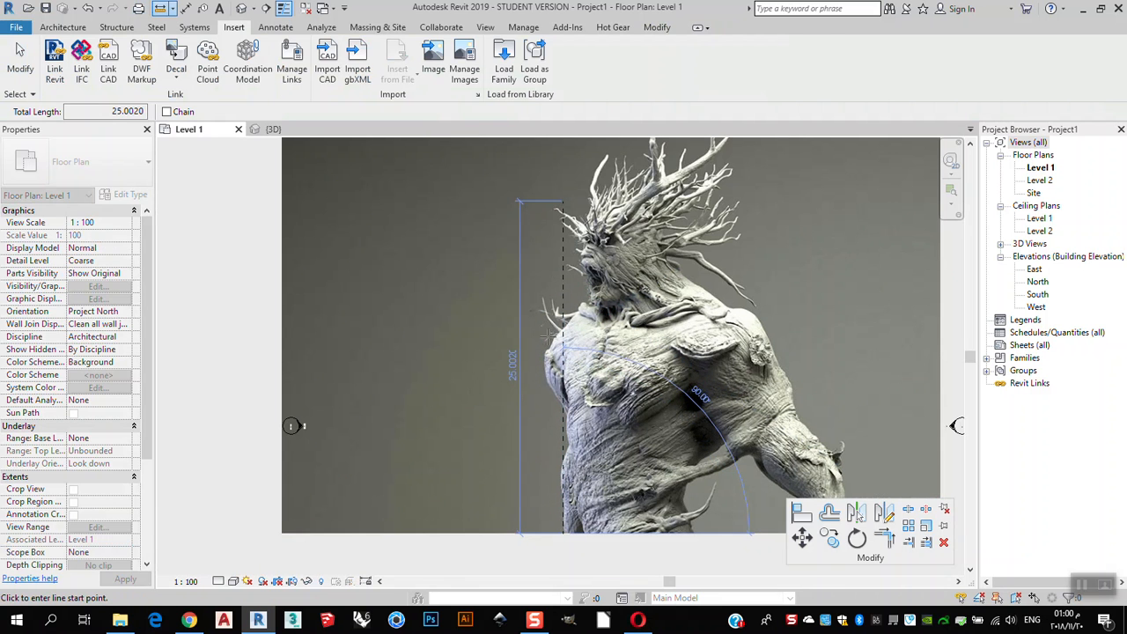
scroll(512, 407, "up", 4)
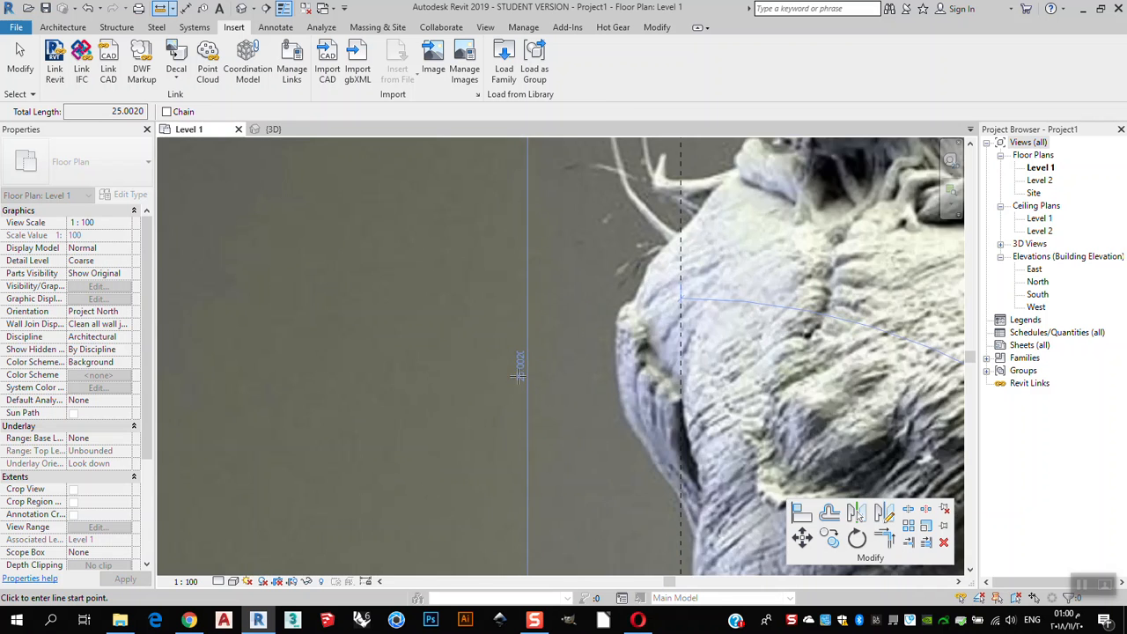
scroll(525, 360, "down", 6)
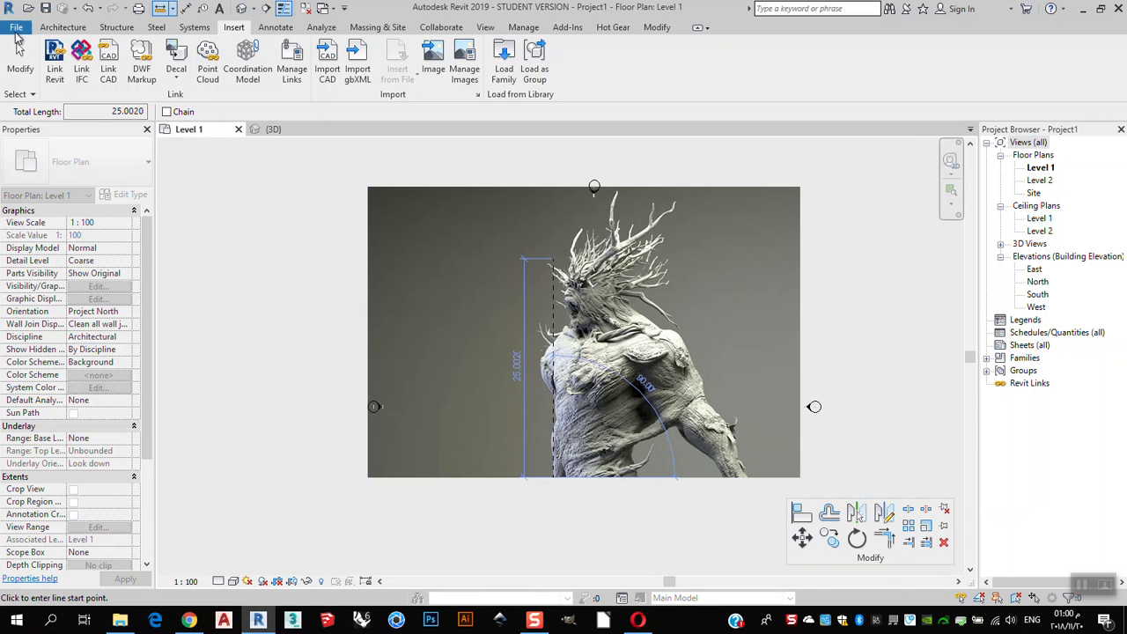
left_click(19, 54)
left_click(676, 418)
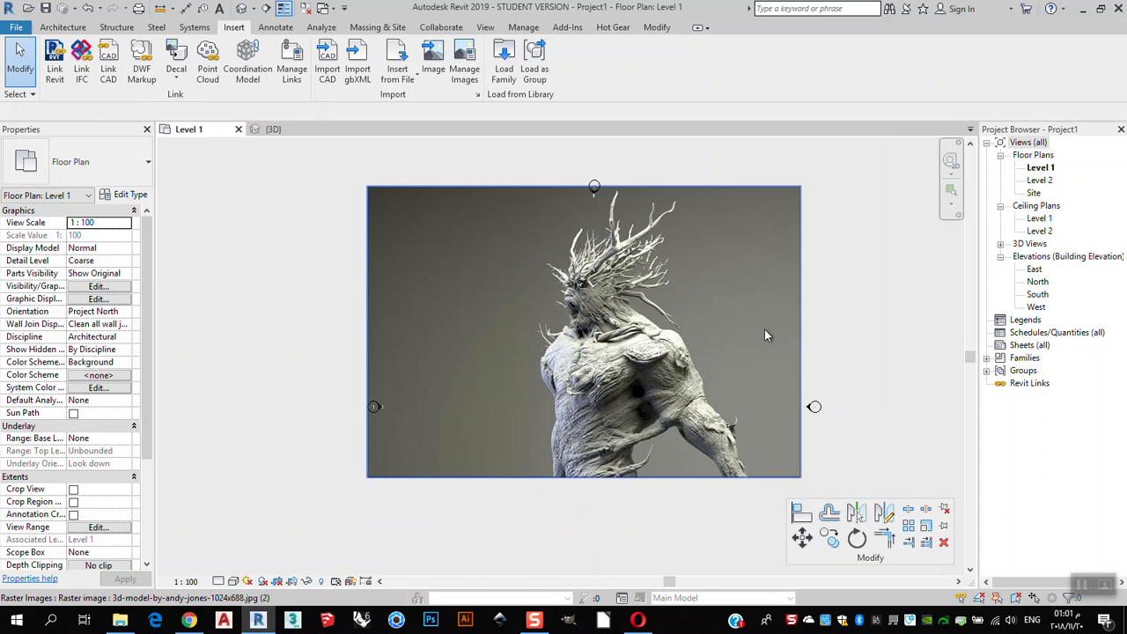
left_click_drag(755, 328, 712, 358)
middle_click_drag(712, 353, 714, 353)
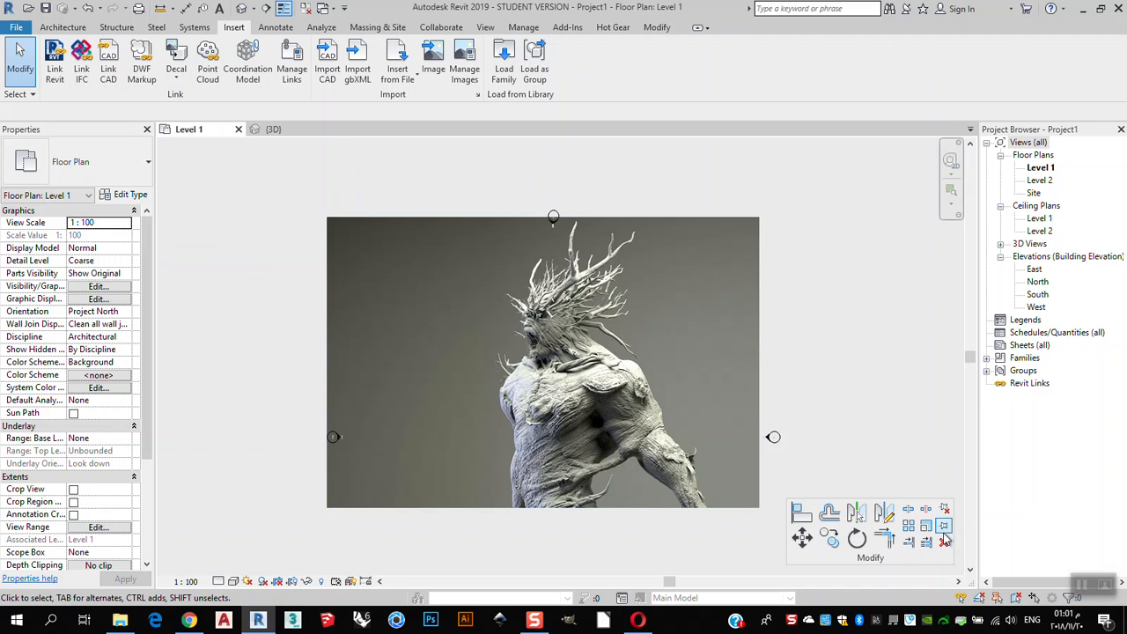